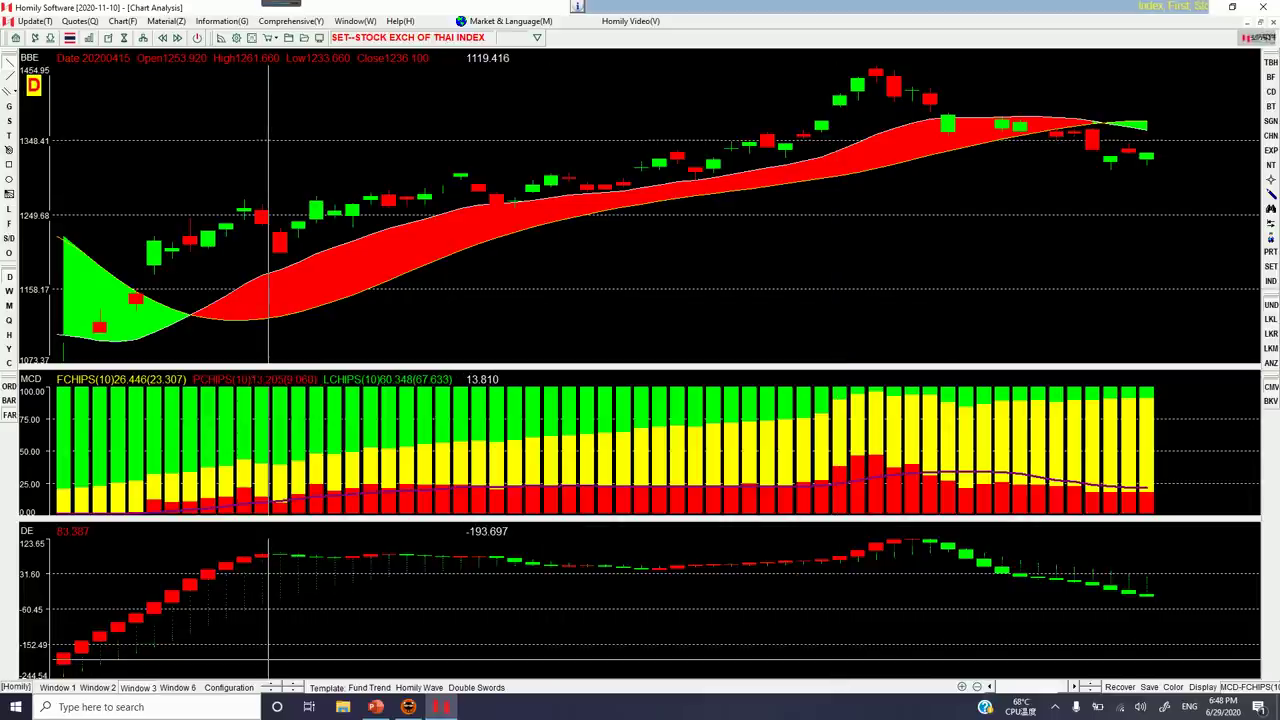
Step: Show the index in the single-pane BBE layout of Window 1 and zoom the chart out one level
left_click(57, 687)
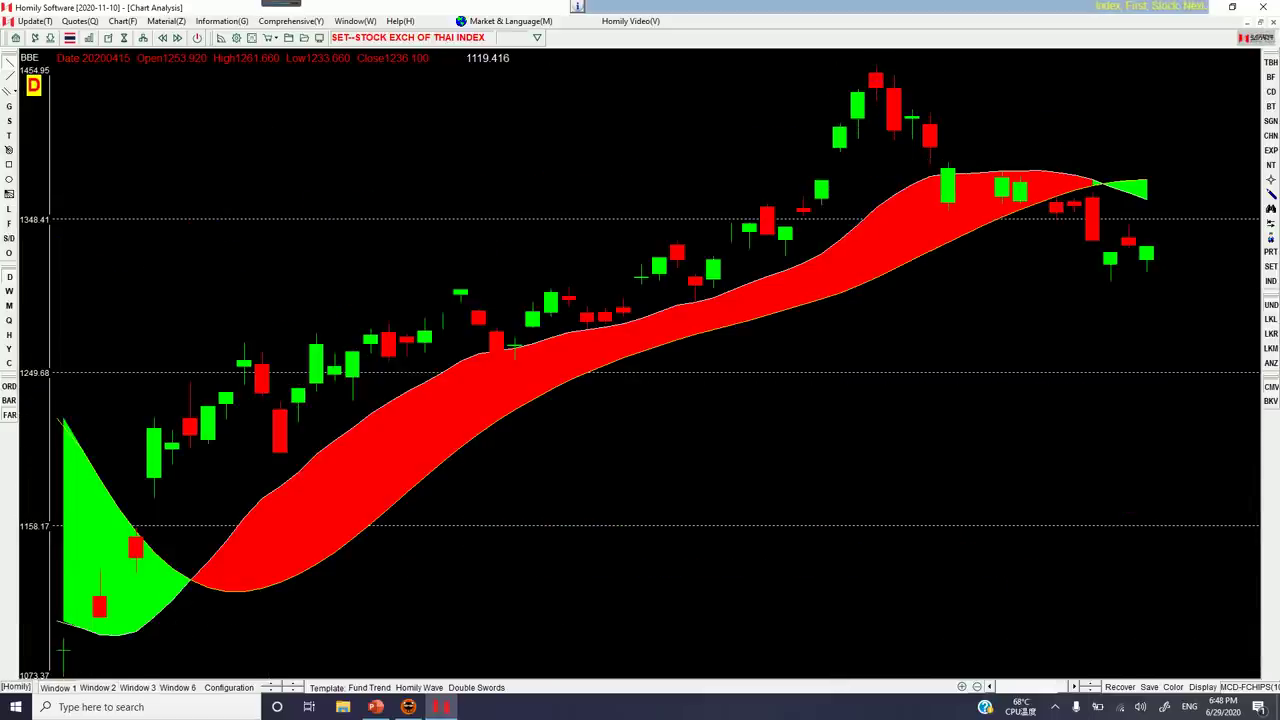
left_click(977, 686)
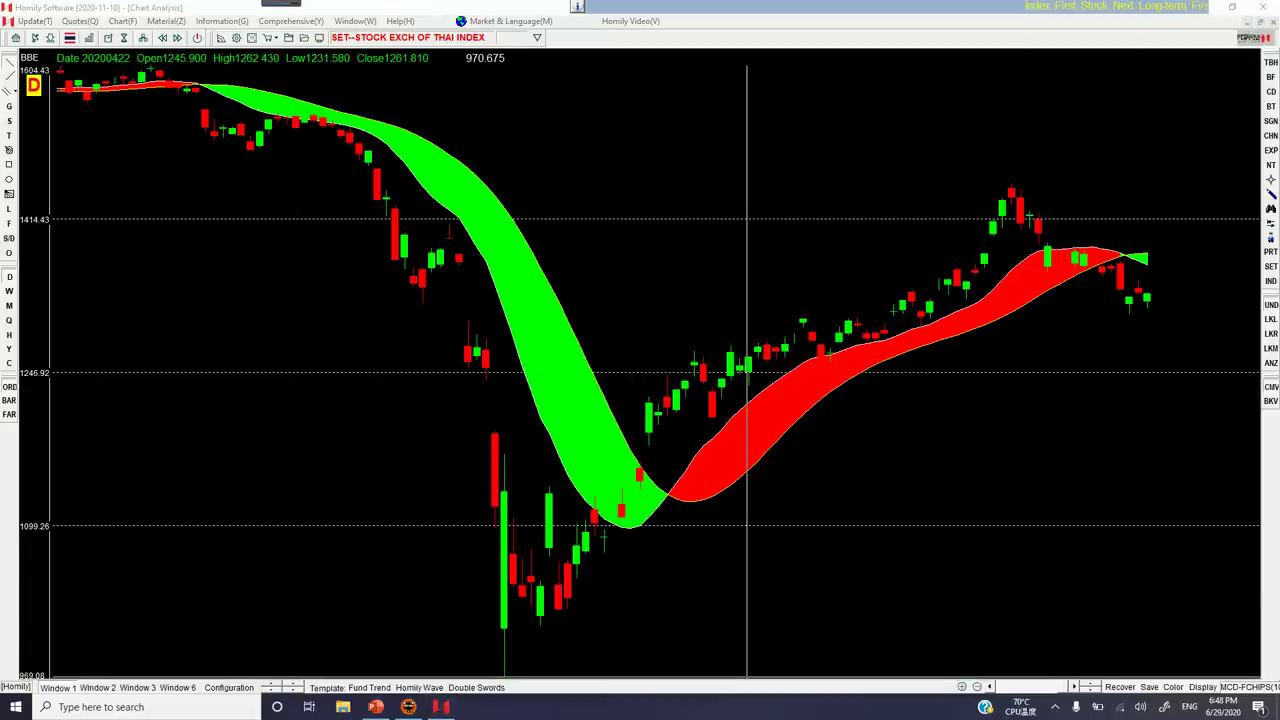
Step: Mark the index name, the daily period marker, the price data line and the chart period options in blue pen
mouse_move(348, 16)
left_mouse_down()
mouse_move(306, 36)
mouse_move(516, 34)
mouse_move(300, 18)
left_mouse_up()
mouse_move(26, 68)
left_mouse_down()
mouse_move(16, 104)
mouse_move(30, 58)
left_mouse_up()
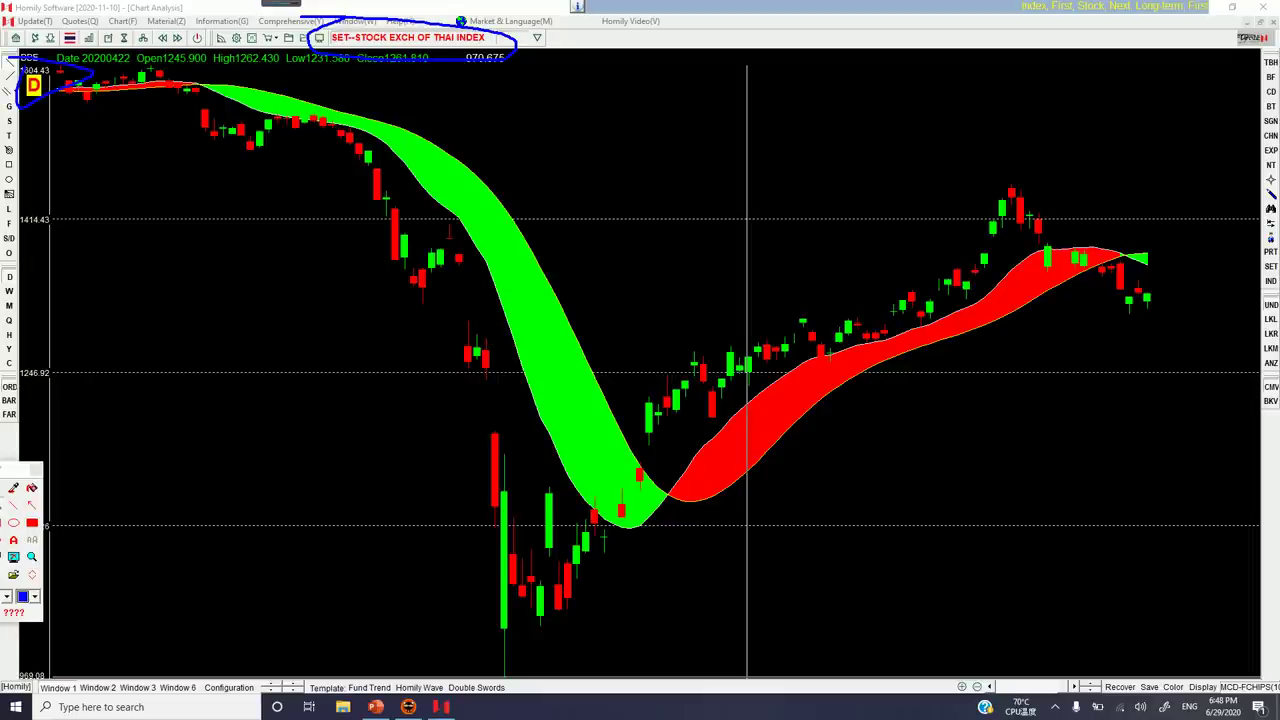
left_click_drag(100, 70, 472, 84)
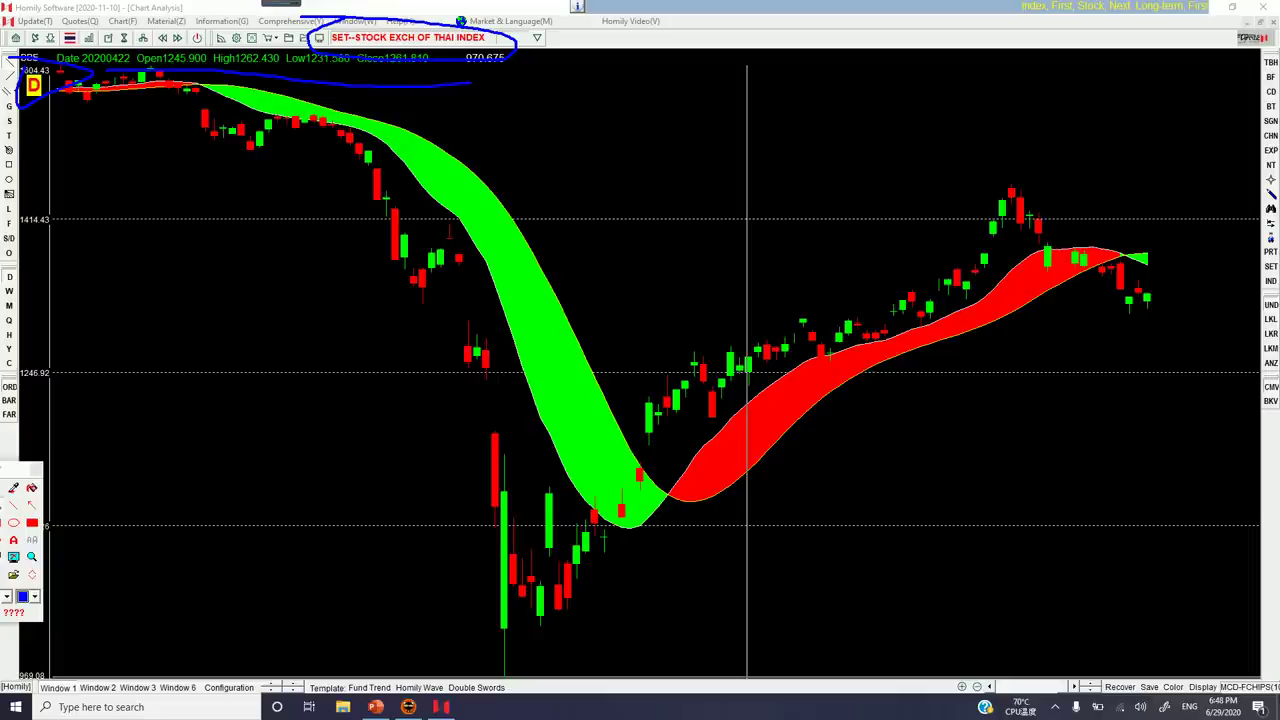
mouse_move(4, 265)
left_mouse_down()
mouse_move(36, 336)
mouse_move(2, 382)
left_mouse_up()
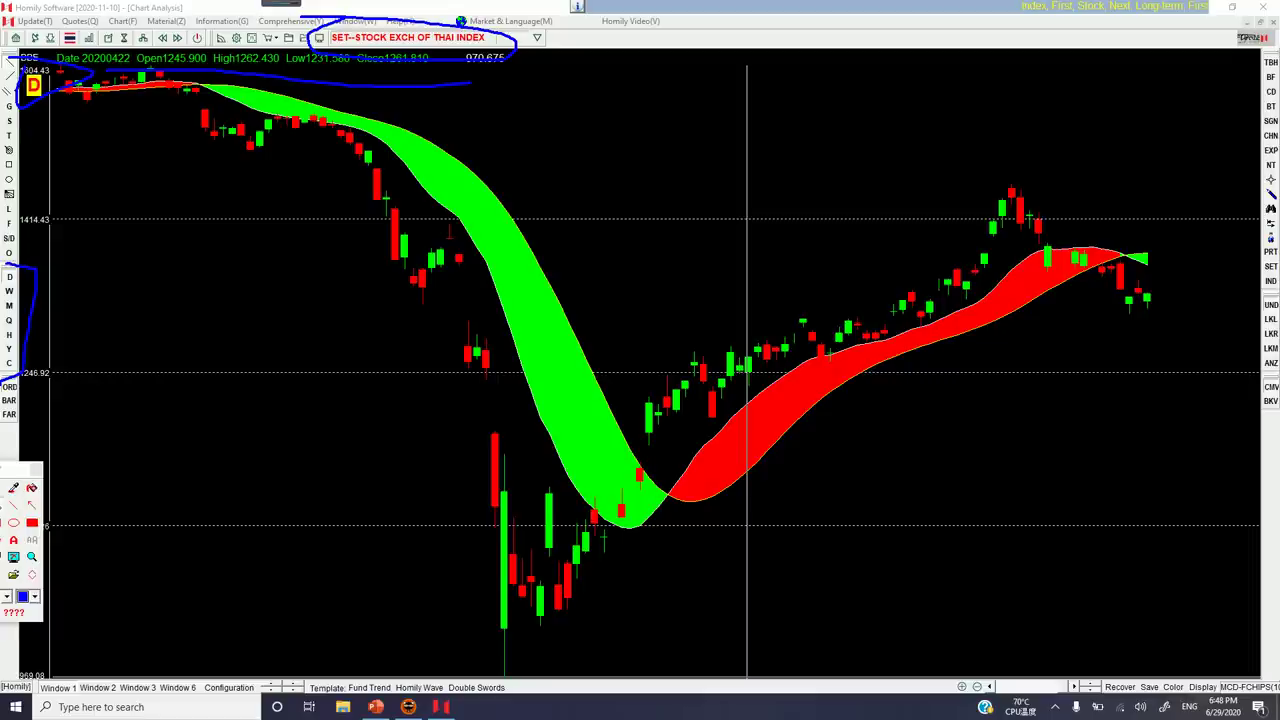
Step: Clear the pen marks and view the index on weekly, monthly, quarterly and half-yearly periods, ending on the daily chart
key("Escape")
left_click(9, 291)
left_click(9, 306)
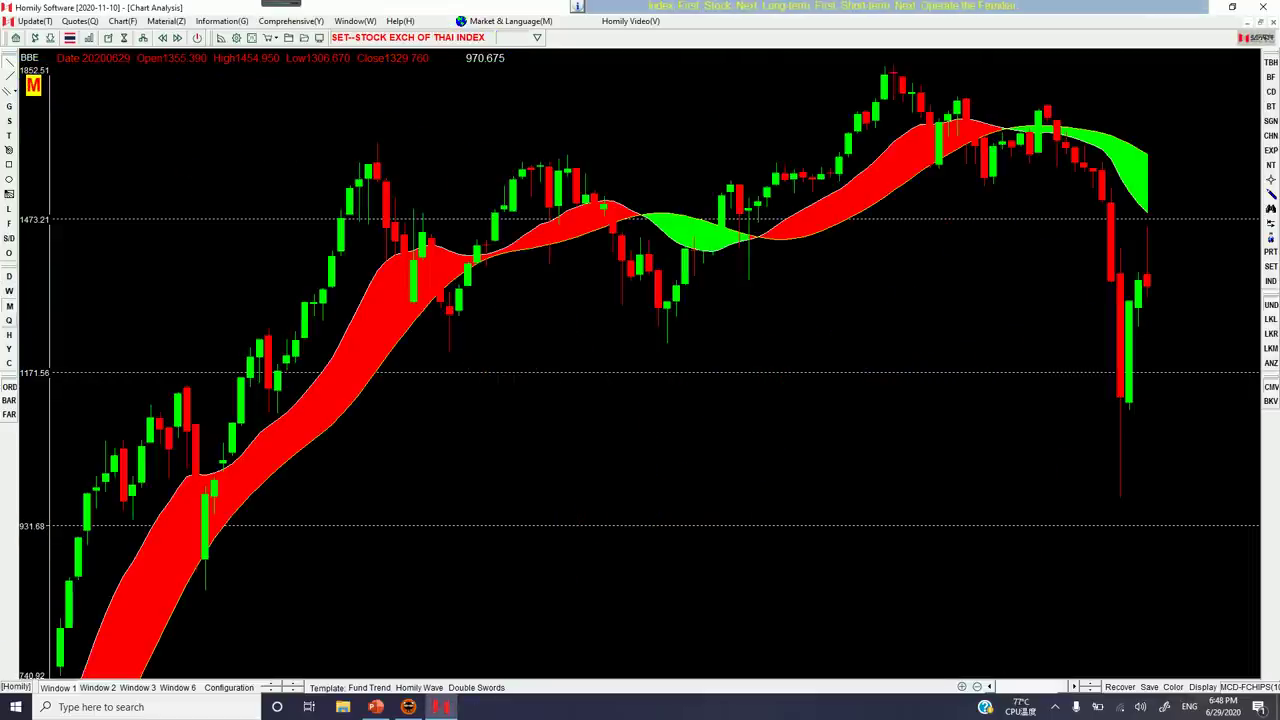
left_click(9, 320)
left_click(9, 335)
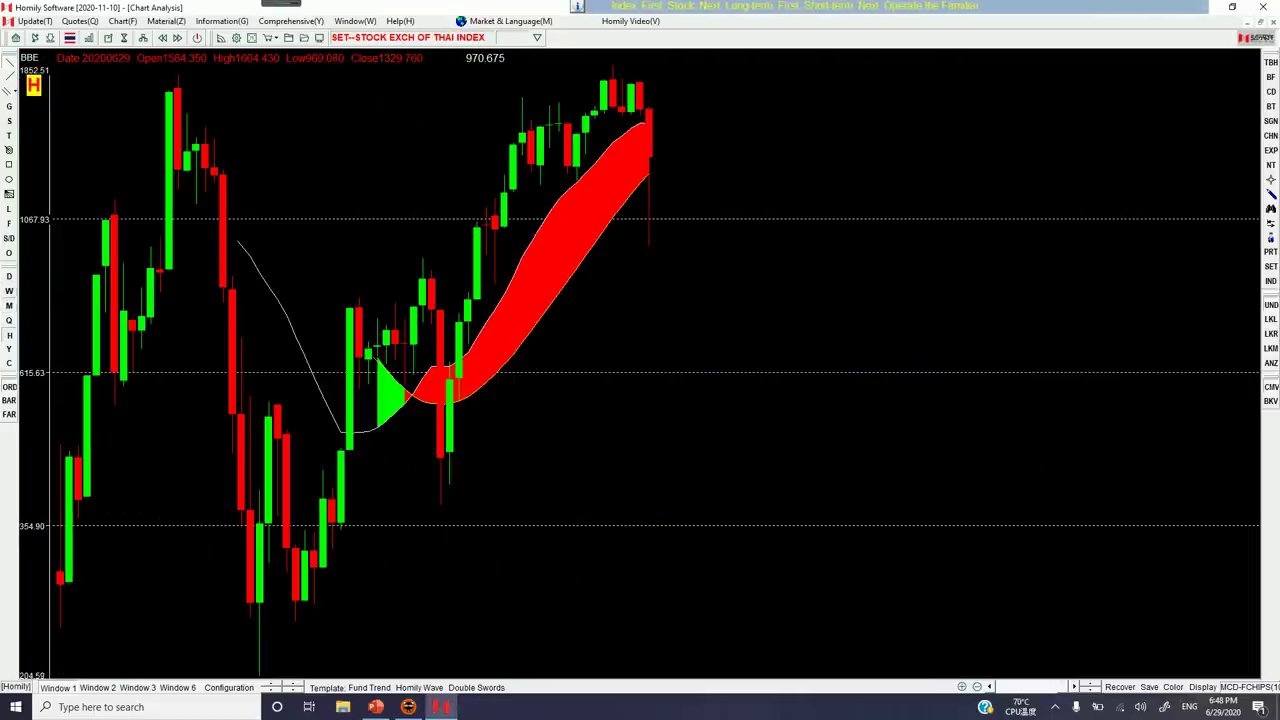
left_click(9, 277)
Step: Circle the chart's zoom controls in blue pen, clear the marks and try zooming the daily chart in and out
mouse_move(945, 616)
left_mouse_down()
mouse_move(912, 688)
mouse_move(960, 620)
mouse_move(865, 620)
mouse_move(965, 690)
left_mouse_up()
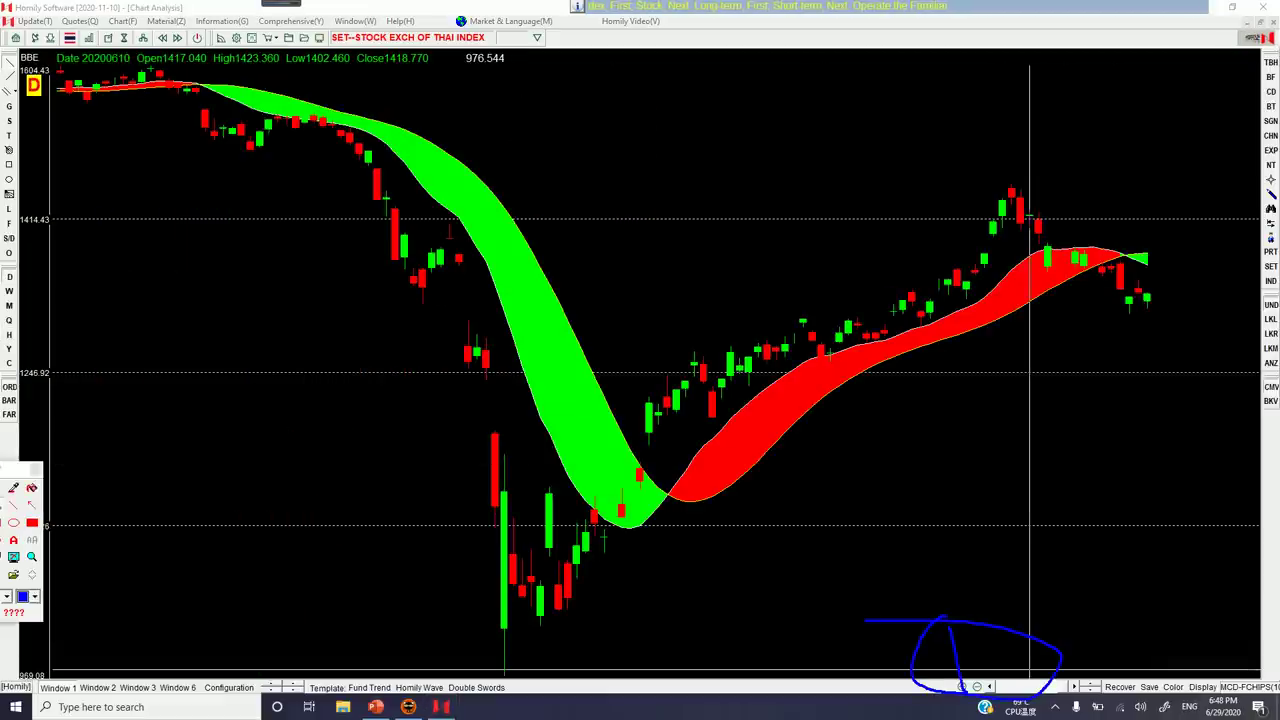
left_click(977, 686)
left_click(977, 686)
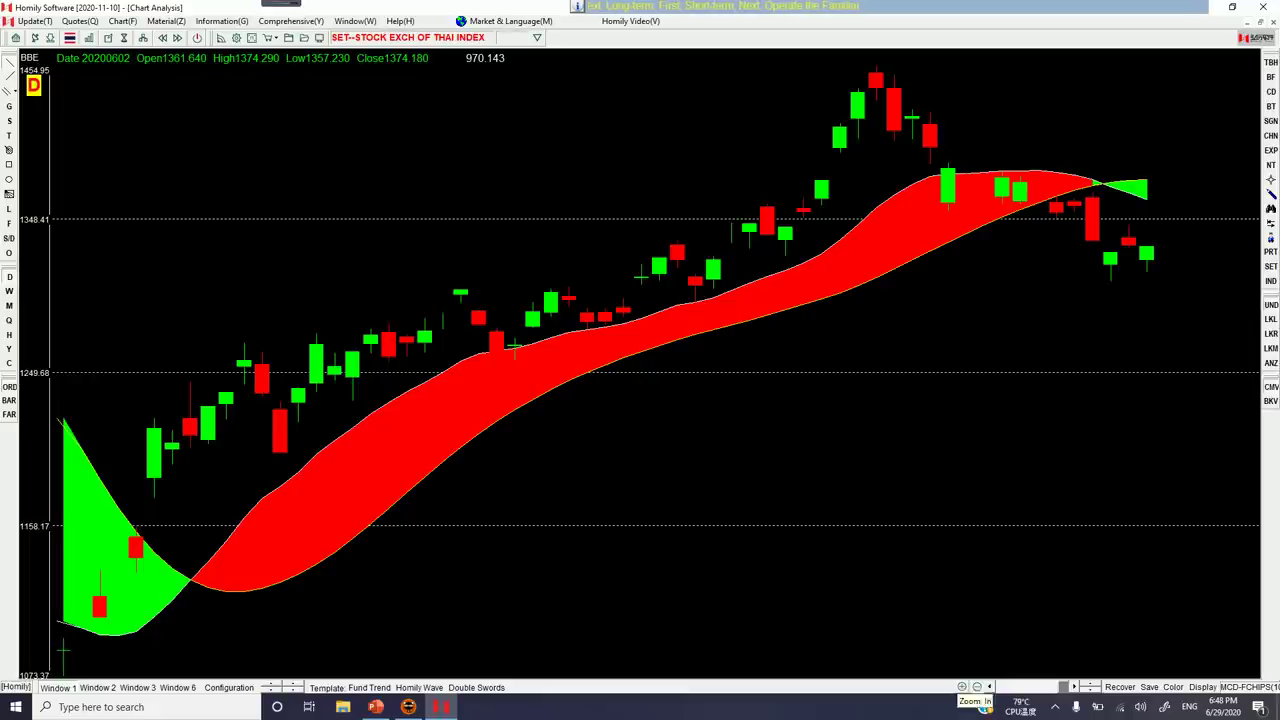
left_click(962, 686)
left_click(977, 686)
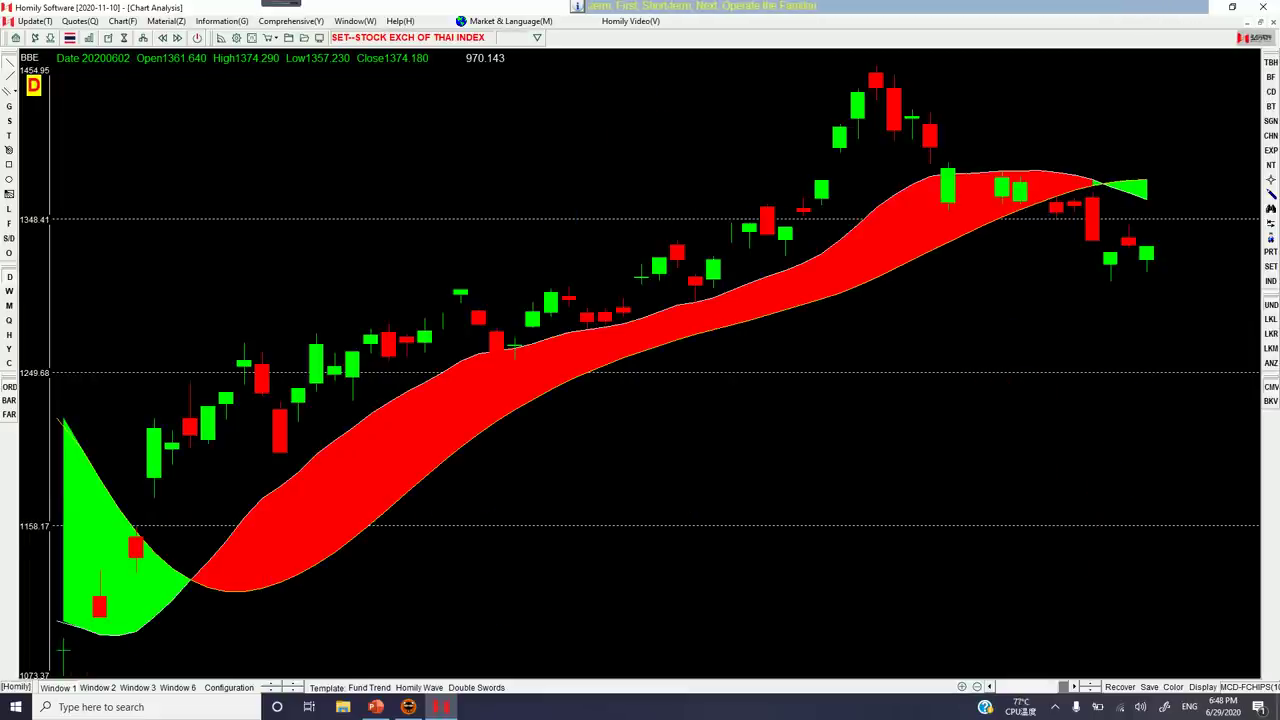
Step: Step the daily chart back through earlier candles and forward again to the latest one, 29 June 2020
key("Left")
key("Left")
key("Left")
key("Left")
key("Left")
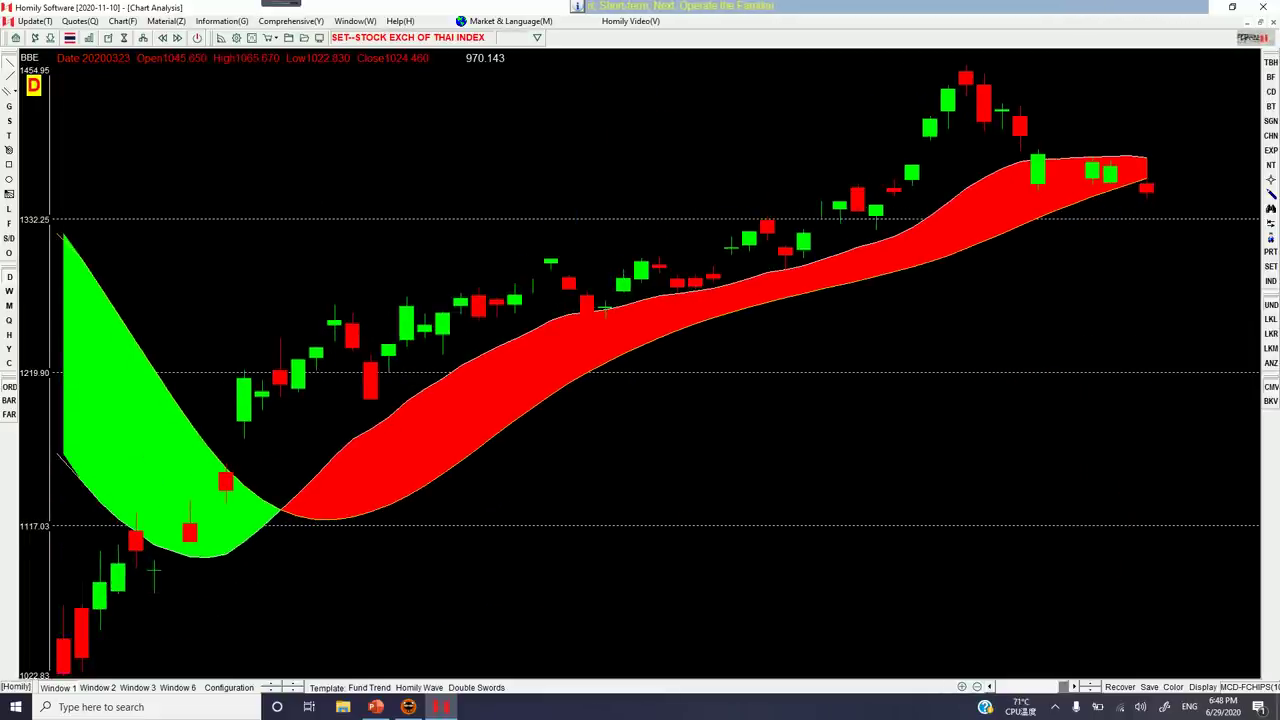
key("Right")
key("Right")
key("Right")
key("Right")
key("Right")
key("Right")
key("Right")
key("Right")
key("Right")
key("Right")
key("Right")
key("Right")
key("Right")
key("Right")
key("Right")
key("Right")
key("Right")
key("Right")
key("Right")
key("Right")
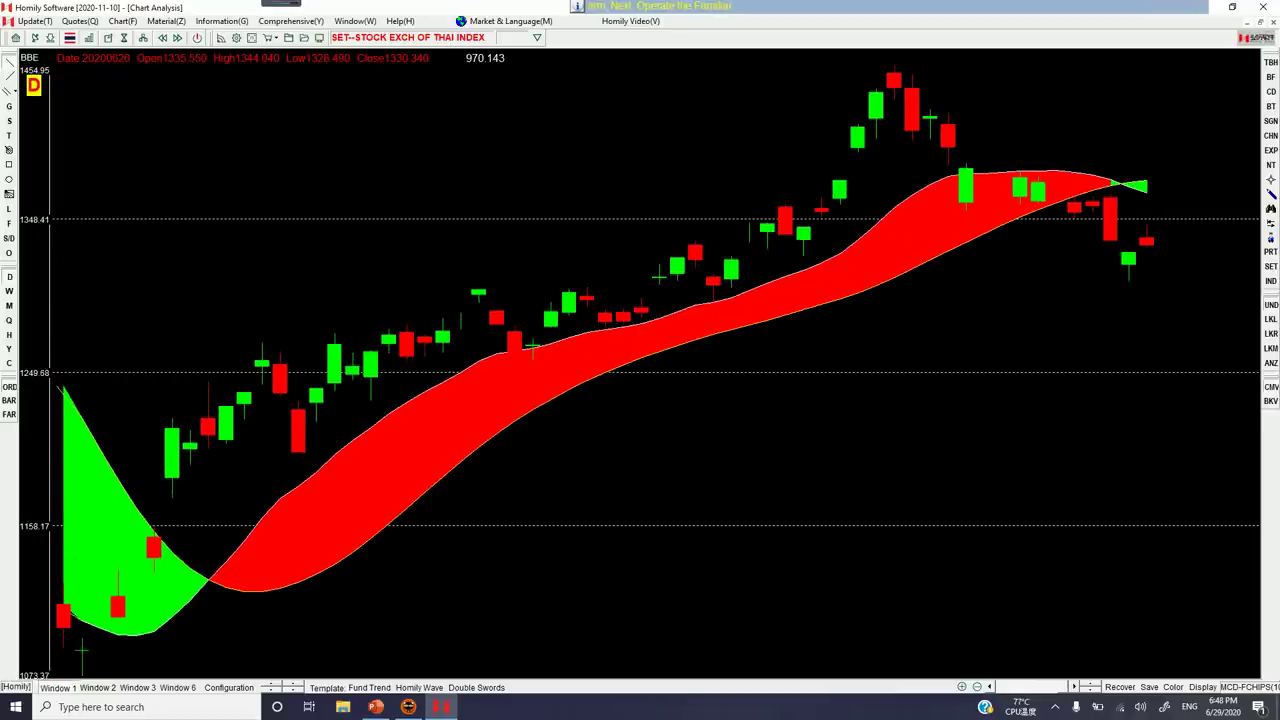
key("Right")
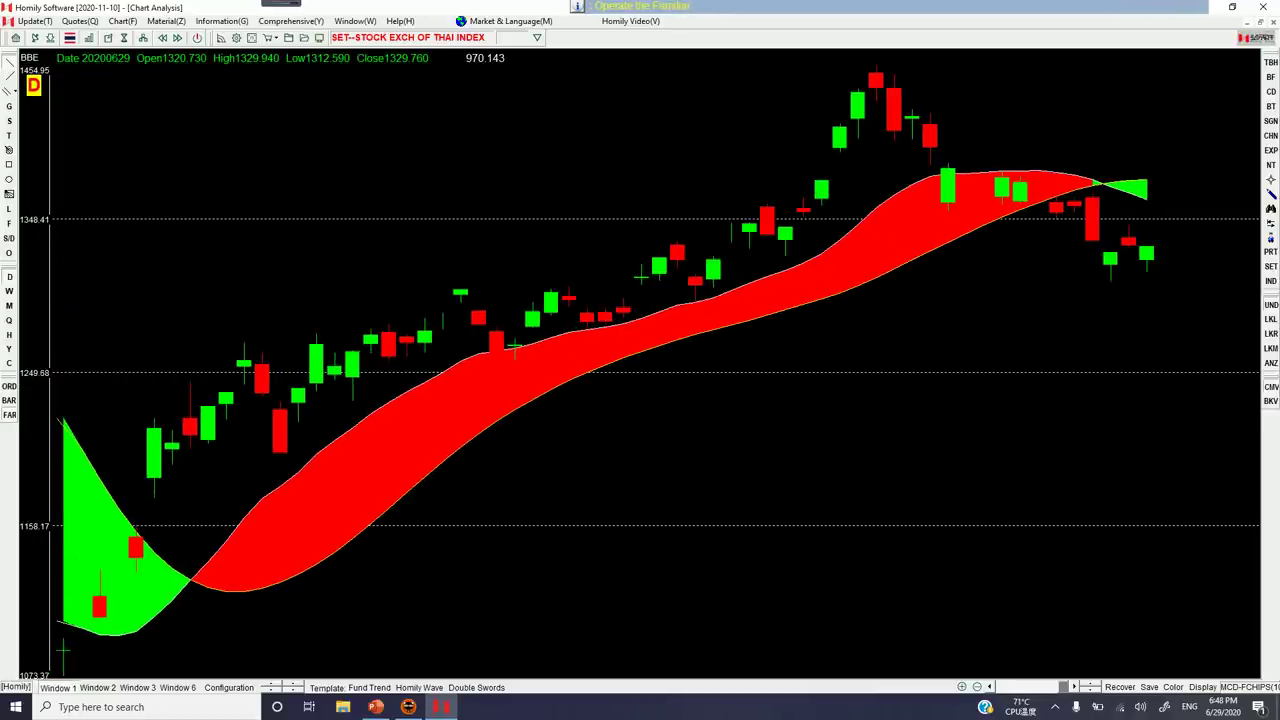
Step: Zoom the daily chart out two levels, circle the index name and draw blue arrows along the long decline and steep drop
key("Down")
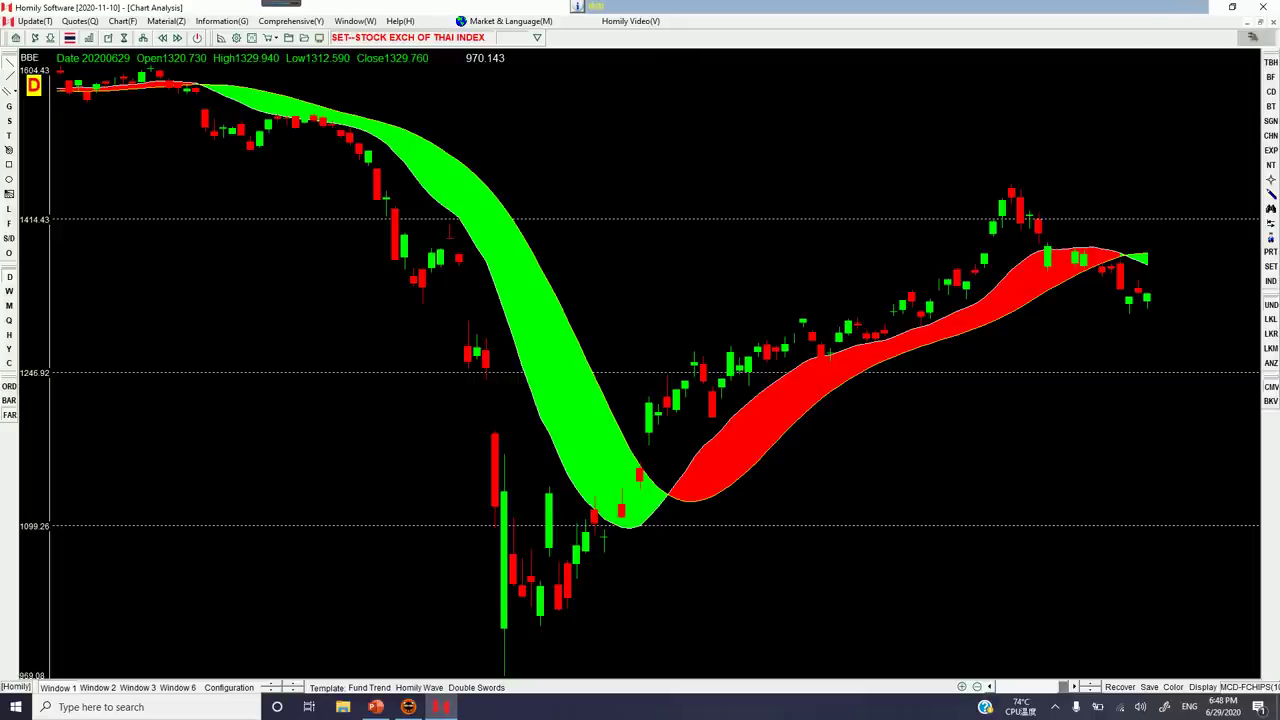
key("Down")
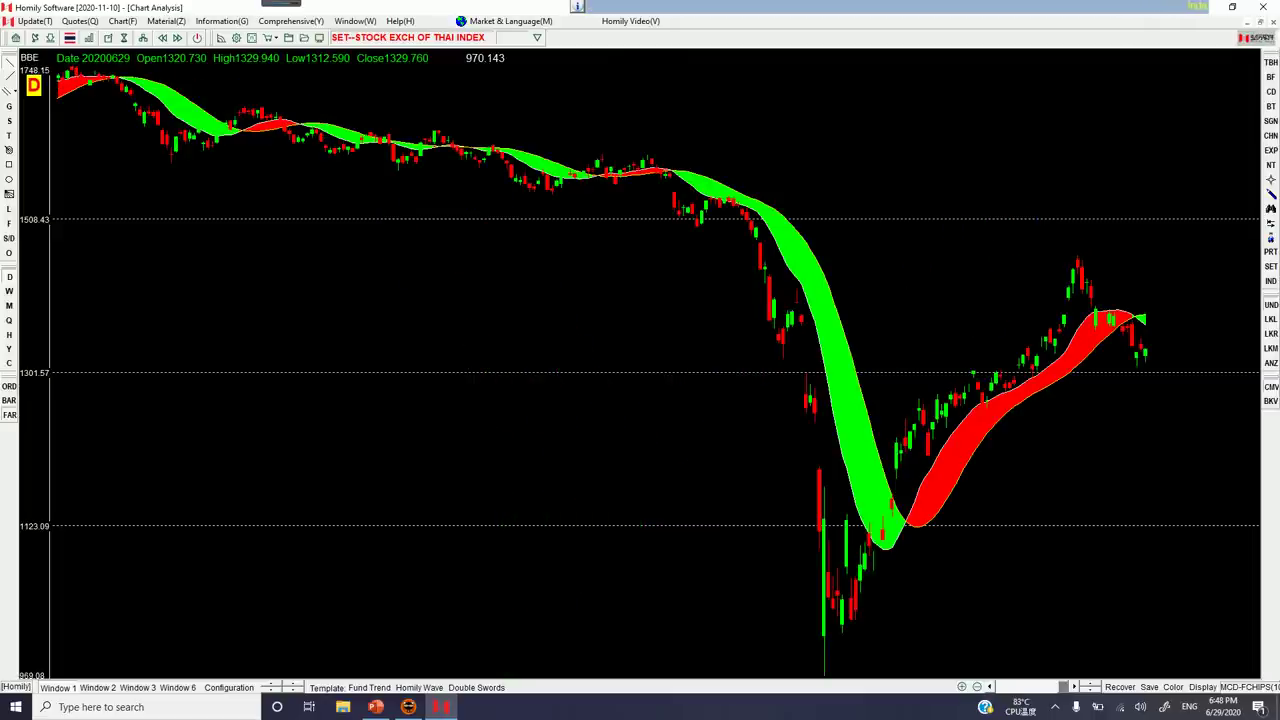
key("alt+F12")
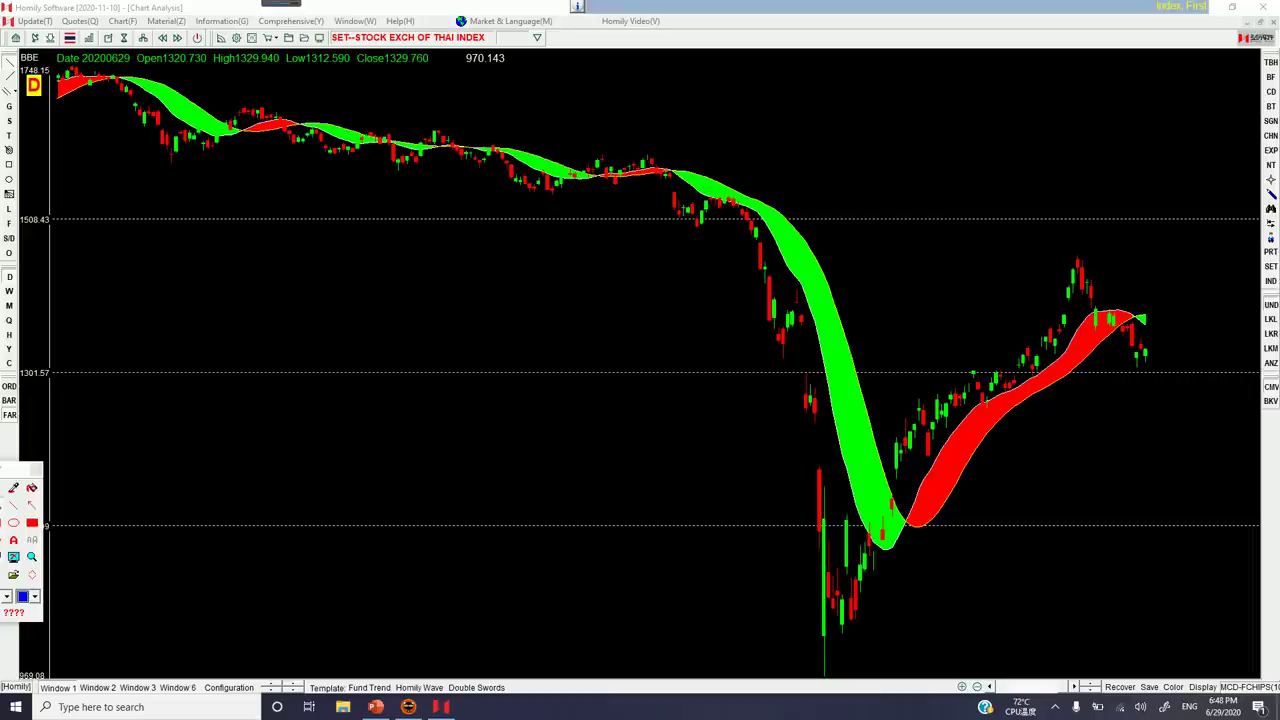
mouse_move(314, 15)
left_mouse_down()
mouse_move(298, 48)
mouse_move(495, 52)
mouse_move(305, 24)
left_mouse_up()
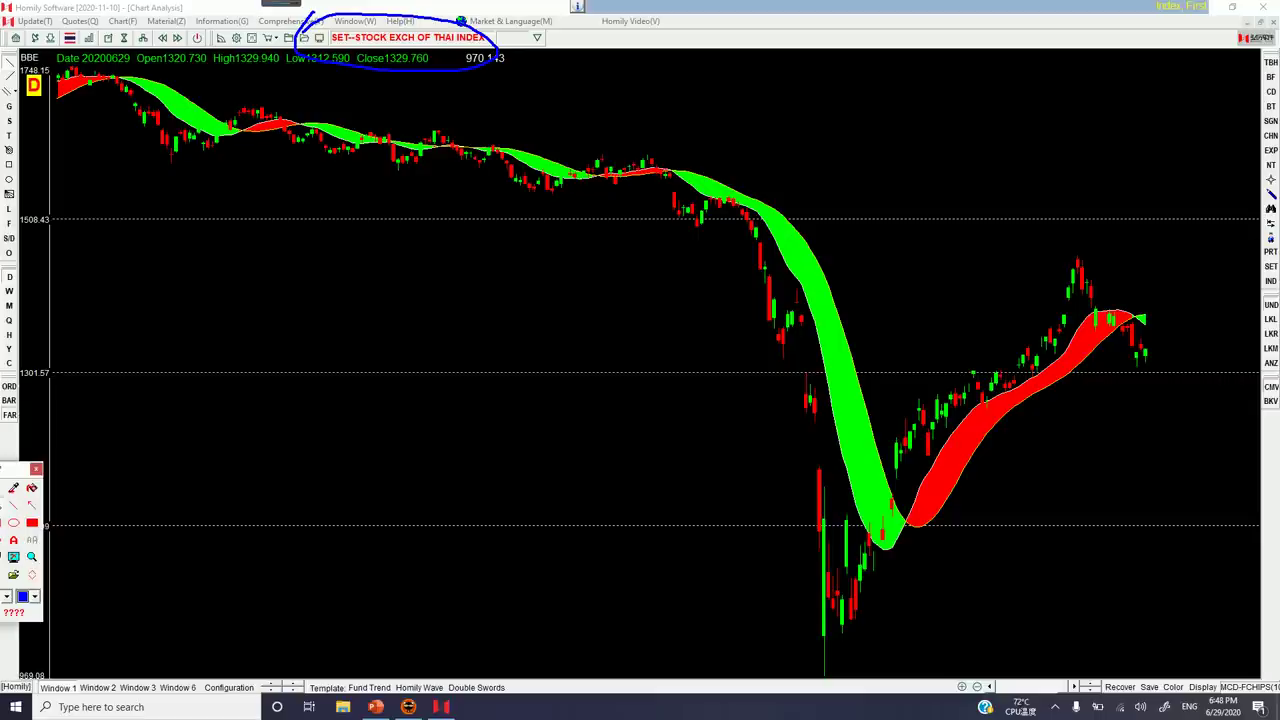
mouse_move(190, 78)
left_mouse_down()
mouse_move(562, 138)
mouse_move(468, 182)
left_mouse_up()
left_click_drag(777, 177, 842, 357)
mouse_move(848, 282)
left_mouse_down()
mouse_move(857, 397)
mouse_move(685, 380)
left_mouse_up()
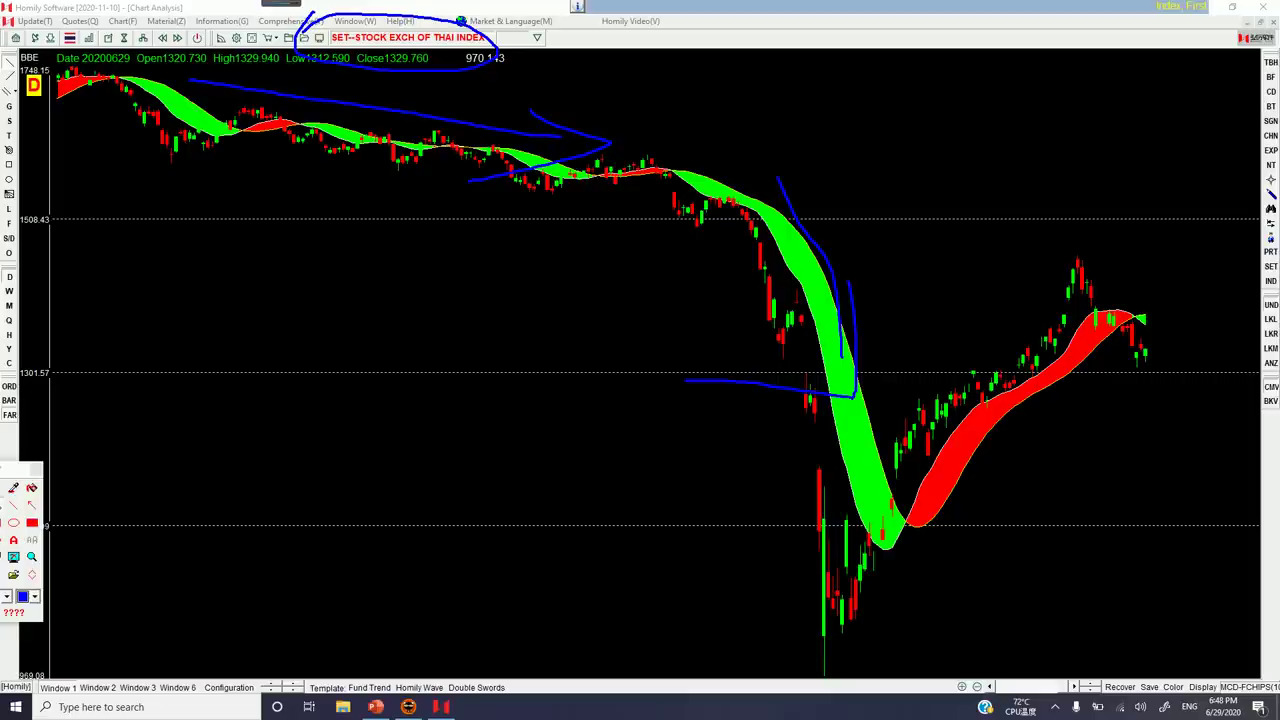
Step: Handwrite a vertical stroke and three crosses below the declining band and strike a horizontal line through the crosses
left_click_drag(237, 198, 236, 249)
left_click_drag(321, 205, 285, 240)
left_click_drag(277, 214, 306, 242)
mouse_move(409, 219)
left_mouse_down()
mouse_move(375, 236)
mouse_move(388, 234)
left_mouse_up()
mouse_move(487, 215)
left_mouse_down()
mouse_move(425, 245)
mouse_move(470, 255)
left_mouse_up()
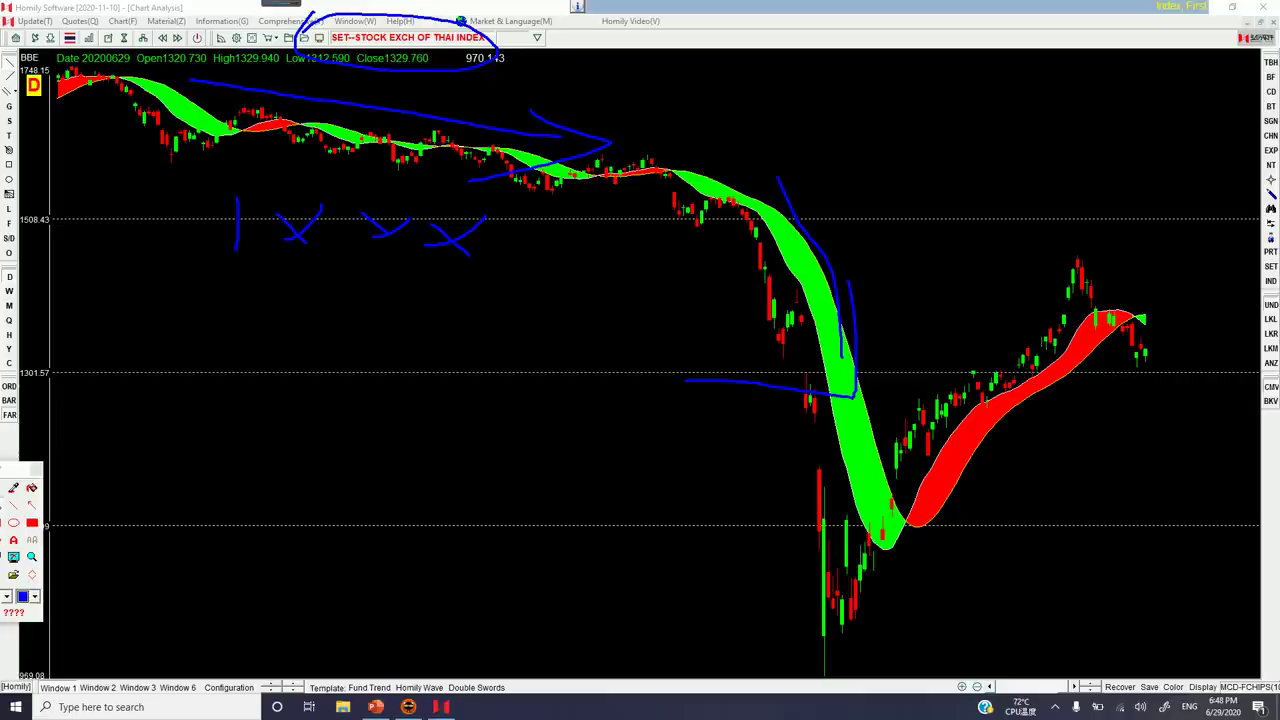
left_click_drag(266, 233, 525, 233)
Step: Handwrite an 8 with strokes beside the crosses, a 20 in the empty area below, and check-like marks before the first stroke
mouse_move(600, 205)
left_mouse_down()
mouse_move(576, 255)
mouse_move(630, 218)
left_mouse_up()
mouse_move(654, 216)
left_mouse_down()
mouse_move(640, 265)
mouse_move(656, 246)
mouse_move(674, 252)
left_mouse_up()
left_click_drag(721, 214, 654, 305)
left_click_drag(694, 277, 700, 339)
mouse_move(515, 414)
left_mouse_down()
mouse_move(537, 449)
mouse_move(580, 441)
left_mouse_up()
mouse_move(601, 421)
left_mouse_down()
mouse_move(603, 440)
mouse_move(602, 424)
left_mouse_up()
mouse_move(655, 434)
left_mouse_down()
mouse_move(652, 449)
mouse_move(690, 430)
mouse_move(696, 440)
left_mouse_up()
mouse_move(118, 202)
left_mouse_down()
mouse_move(190, 188)
mouse_move(202, 232)
left_mouse_up()
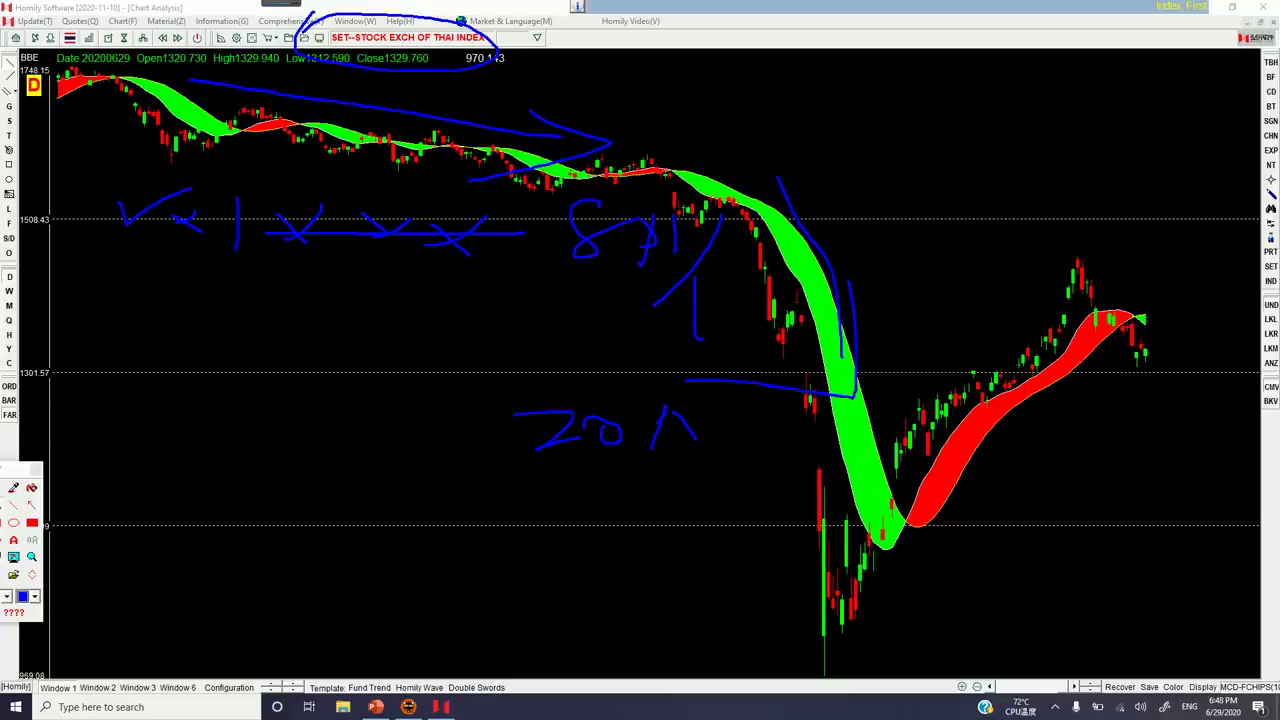
Step: Add another group of handwritten blue notes in the empty chart area to the left of the handwritten 20
left_click_drag(240, 388, 274, 442)
mouse_move(330, 352)
left_mouse_down()
mouse_move(318, 414)
mouse_move(358, 372)
mouse_move(390, 398)
mouse_move(405, 375)
left_mouse_up()
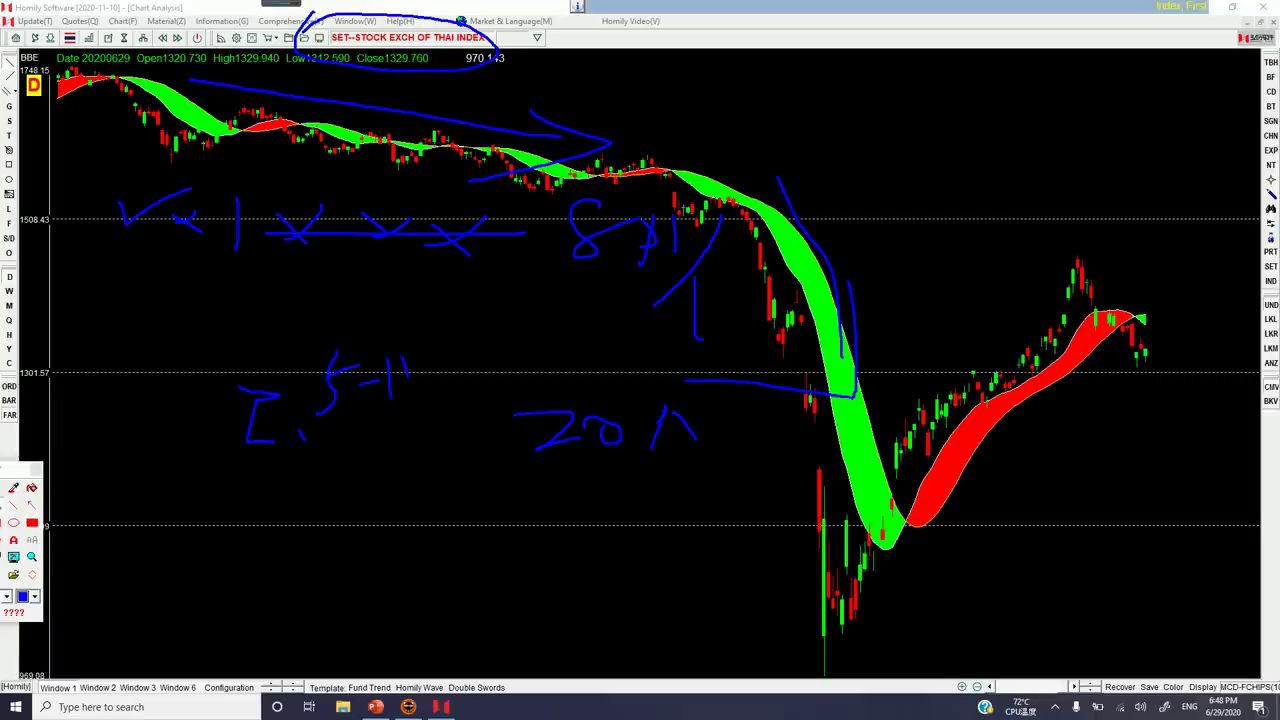
left_click_drag(508, 328, 408, 440)
left_click_drag(446, 396, 458, 398)
mouse_move(320, 432)
left_mouse_down()
mouse_move(528, 318)
mouse_move(250, 470)
left_mouse_up()
left_click_drag(320, 432, 460, 426)
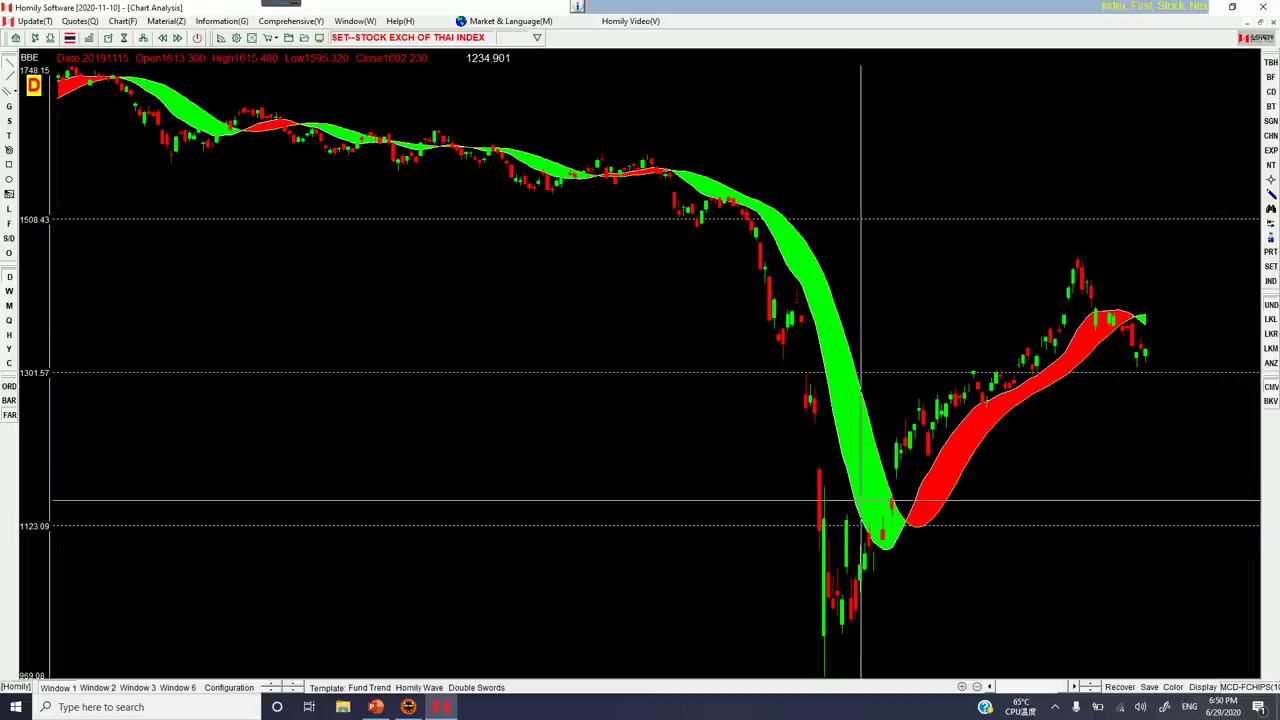
Step: Mark the band's turn to red and the rally with an arrow, trace the pullback, circle the turn to green and clear the blue marks
mouse_move(906, 500)
left_mouse_down()
mouse_move(937, 549)
mouse_move(1114, 382)
mouse_move(1127, 438)
left_mouse_up()
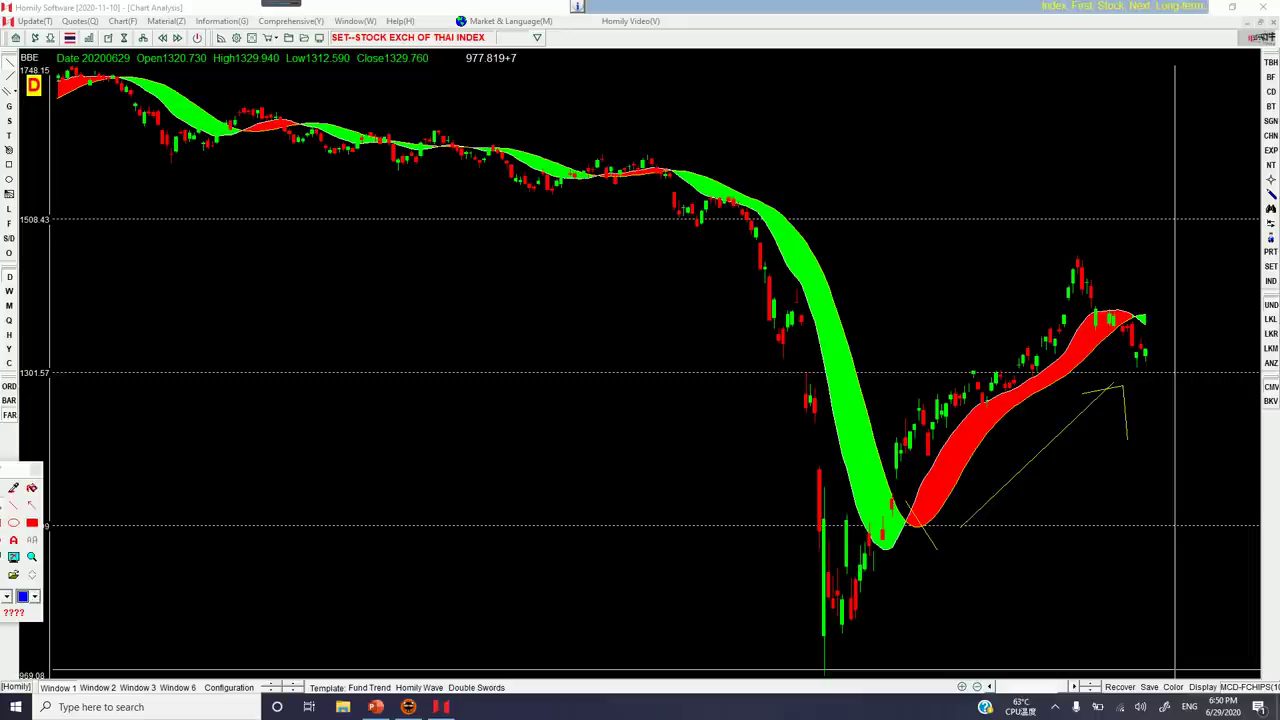
mouse_move(892, 487)
left_mouse_down()
mouse_move(920, 556)
mouse_move(1113, 293)
mouse_move(1108, 282)
mouse_move(1256, 381)
left_mouse_up()
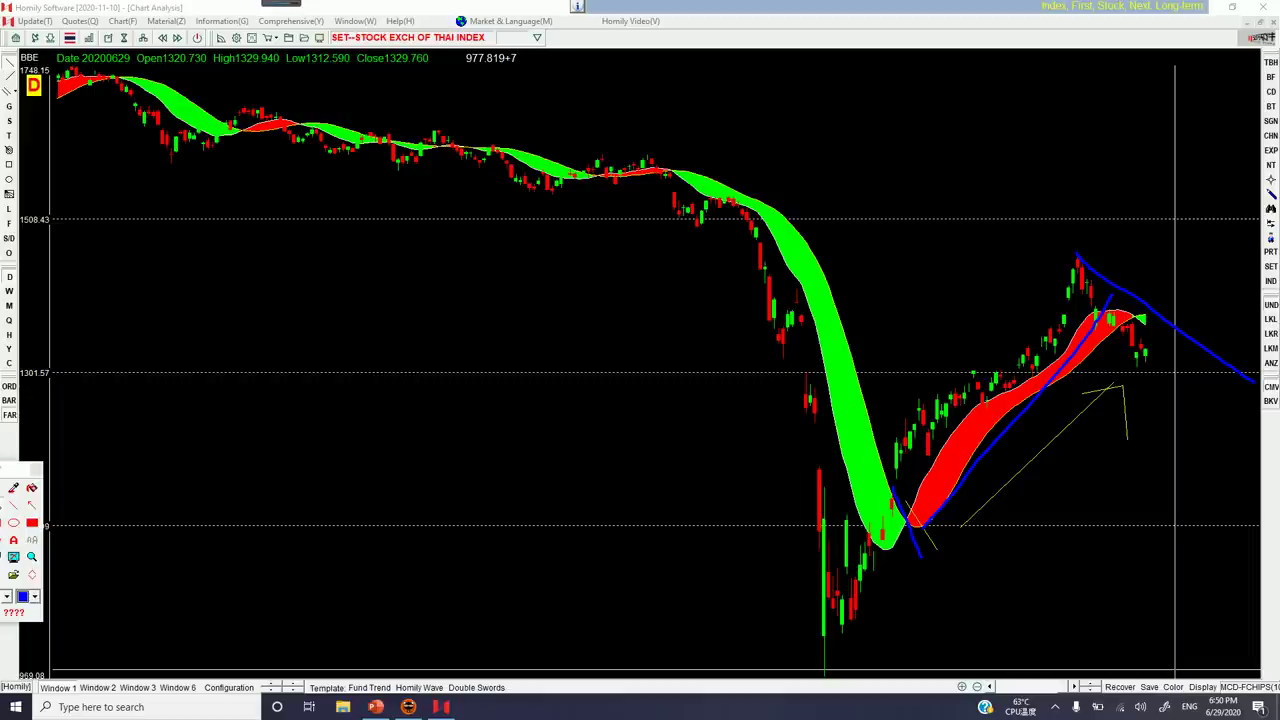
mouse_move(1077, 257)
left_mouse_down()
mouse_move(1129, 341)
mouse_move(1192, 393)
mouse_move(1112, 298)
mouse_move(1145, 351)
left_mouse_up()
mouse_move(1130, 300)
left_mouse_down()
mouse_move(1180, 355)
mouse_move(1165, 292)
left_mouse_up()
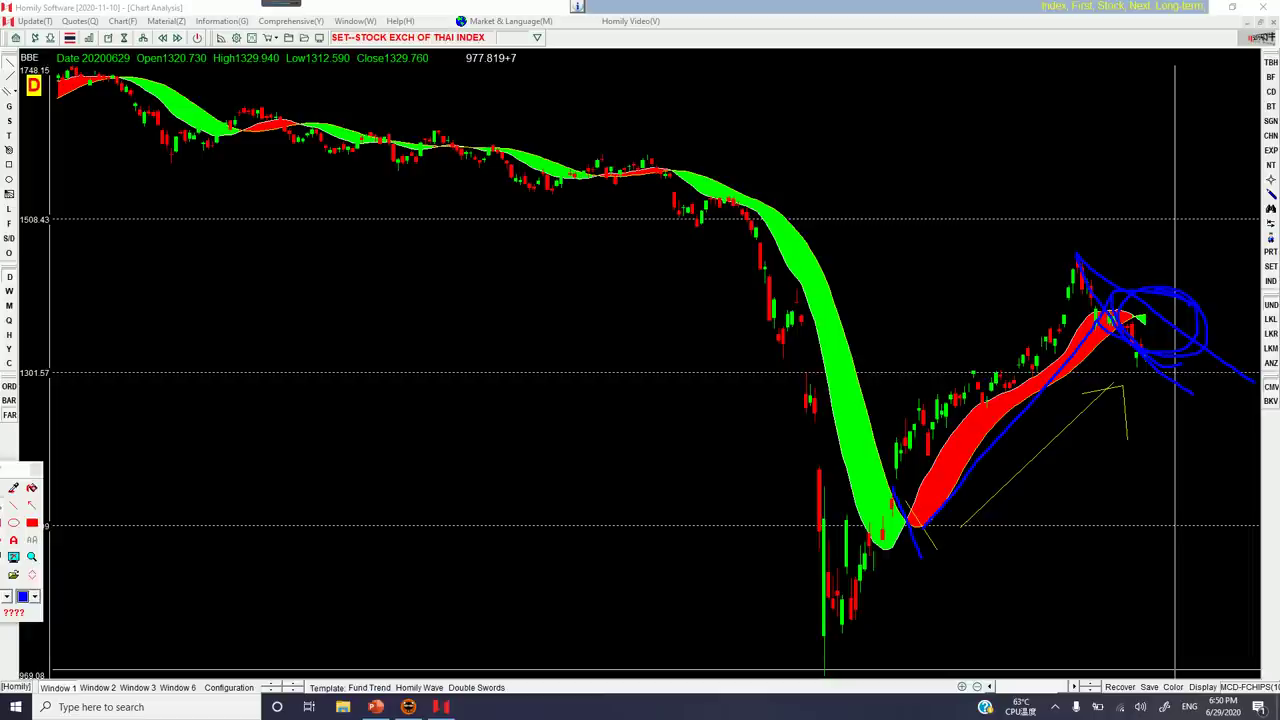
key("Escape")
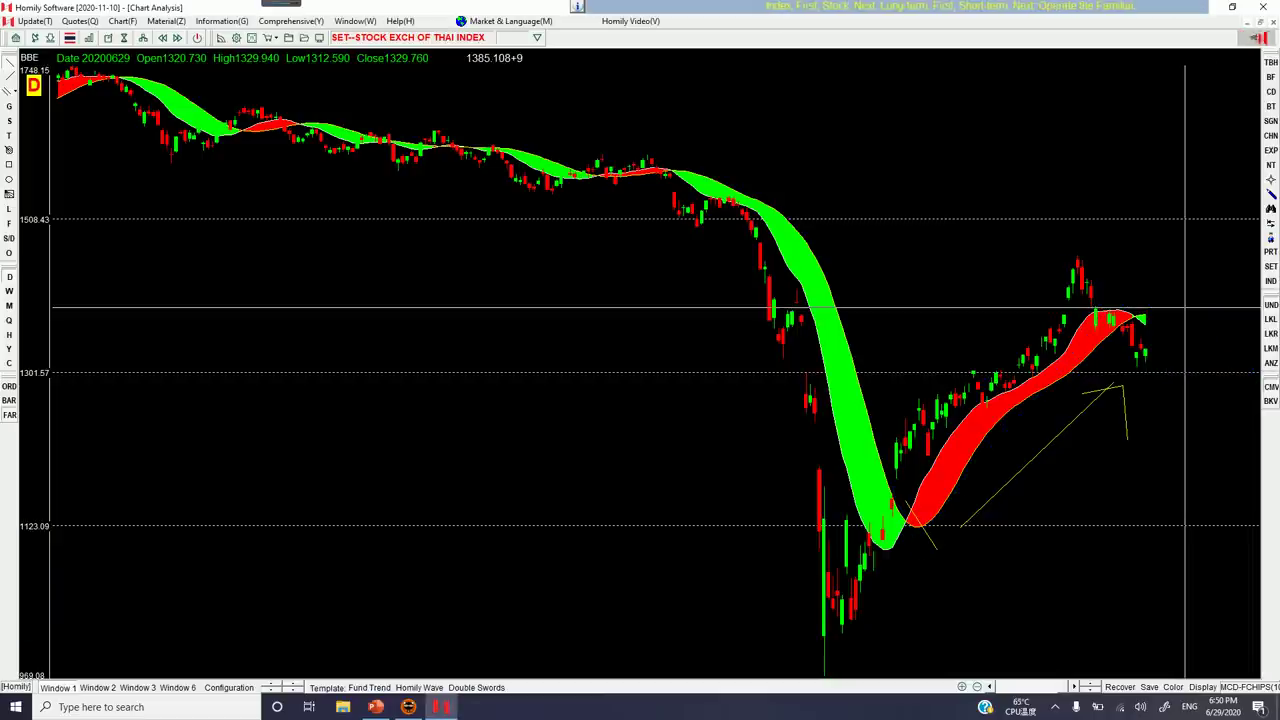
Step: Show the BBE, MCD and DE panes of Window 3, zoom in one level and start an arrow annotation on a screen capture
left_click(138, 687)
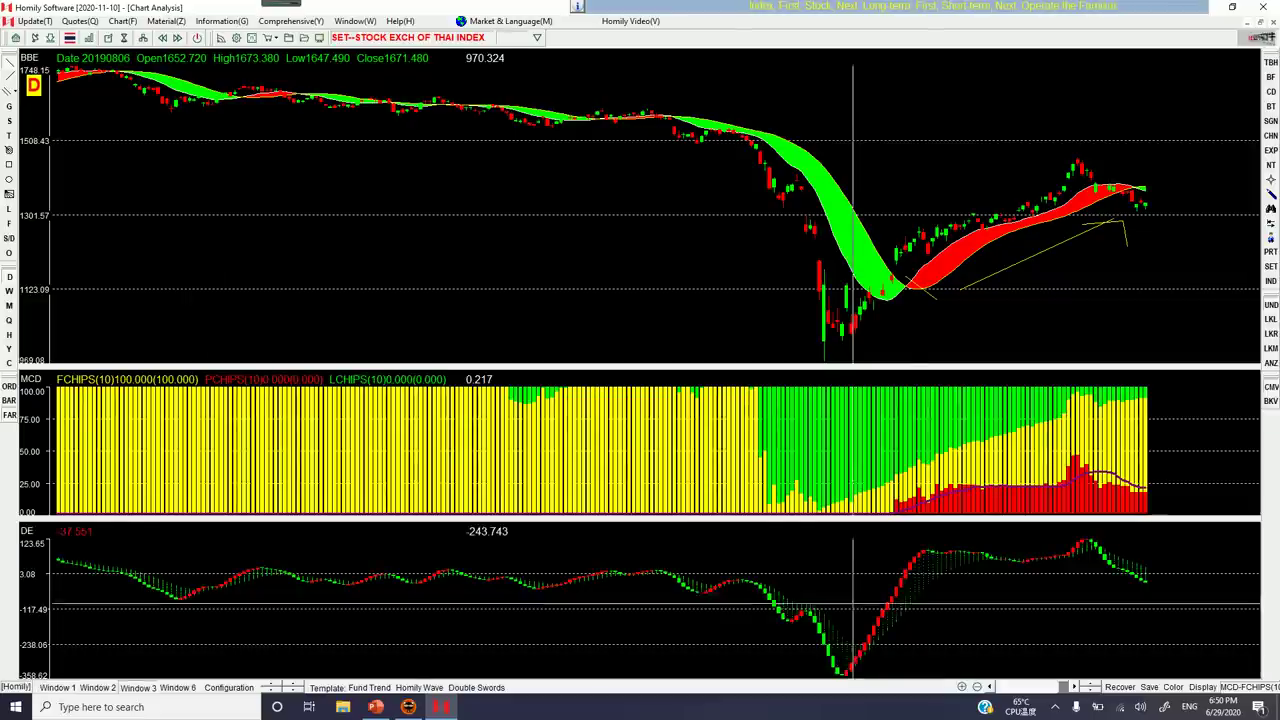
left_click(962, 687)
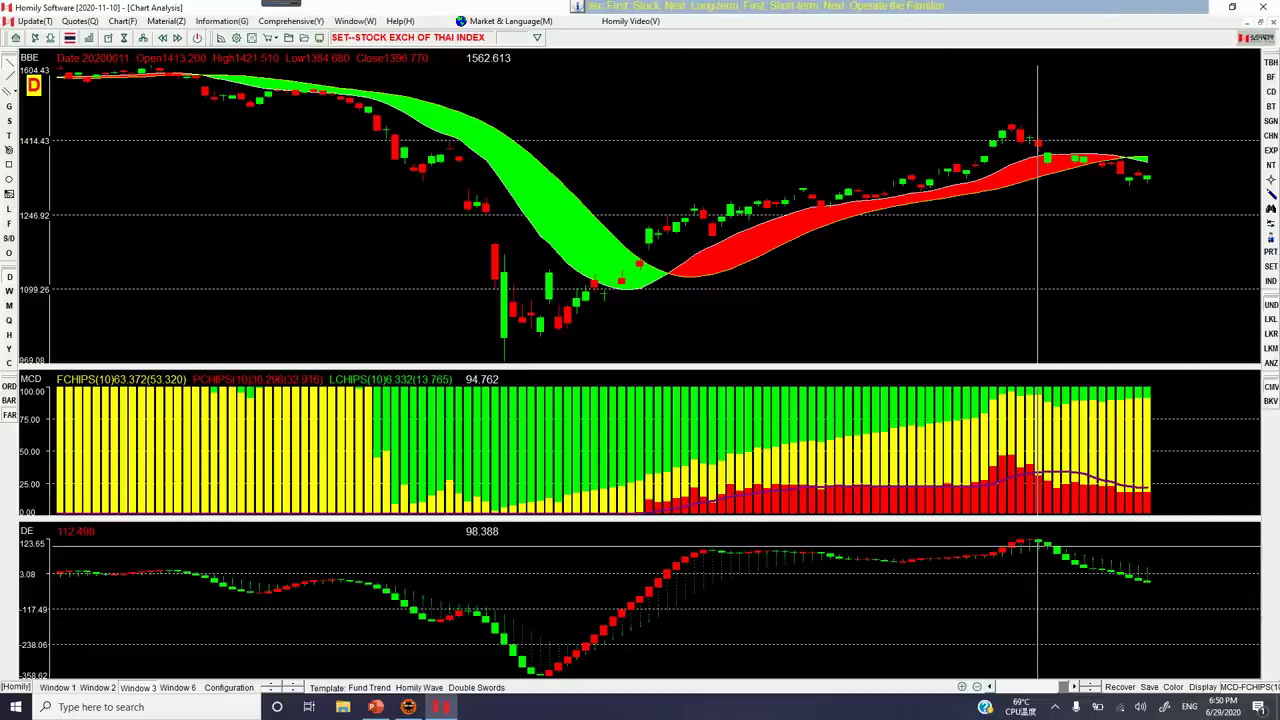
key("ctrl+alt+a")
left_click(1037, 546)
left_click(1086, 12)
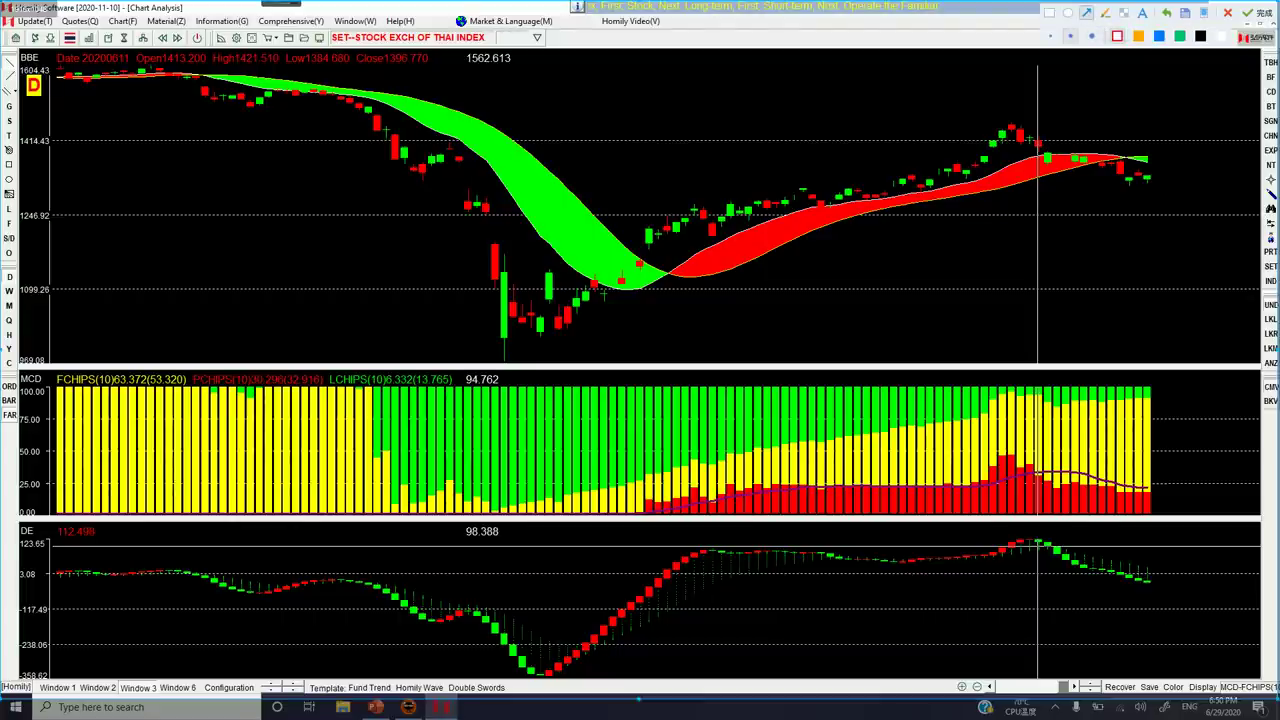
Step: Draw a red and a blue arrow to the 11 June 2020 candle and another blue arrow to the date readout
left_click_drag(955, 277, 1020, 170)
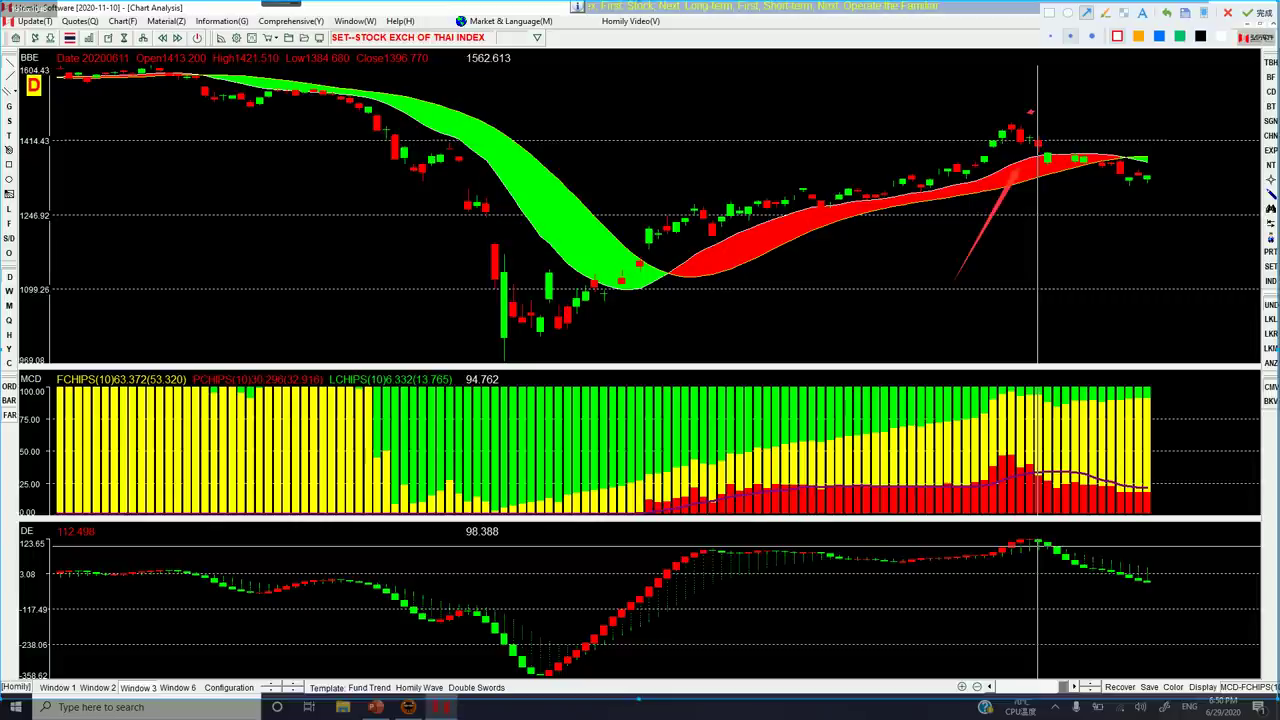
left_click(1159, 36)
left_click_drag(976, 266, 1033, 150)
left_click_drag(72, 215, 103, 103)
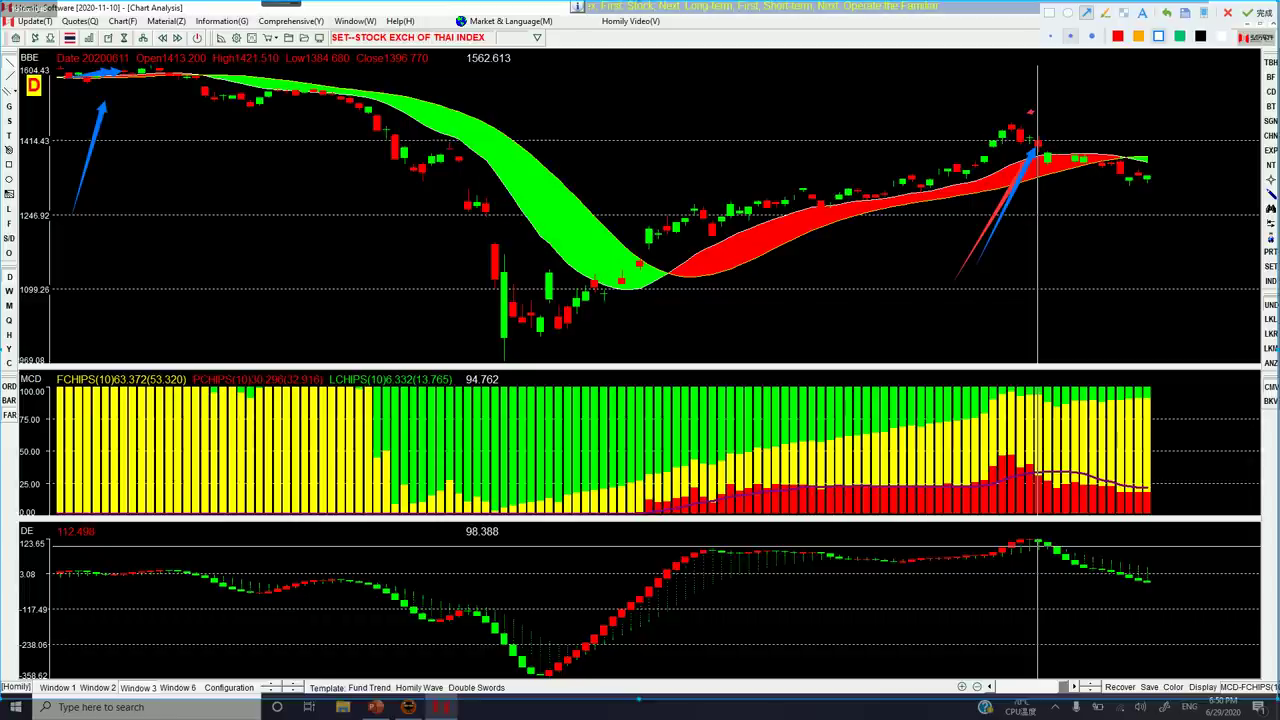
Step: Circle and underline the date readout with the blue brush and draw a curved arrow to it from the circled 11 June candle
left_click(1105, 13)
mouse_move(64, 72)
left_mouse_down()
mouse_move(142, 58)
mouse_move(80, 85)
mouse_move(134, 85)
left_mouse_up()
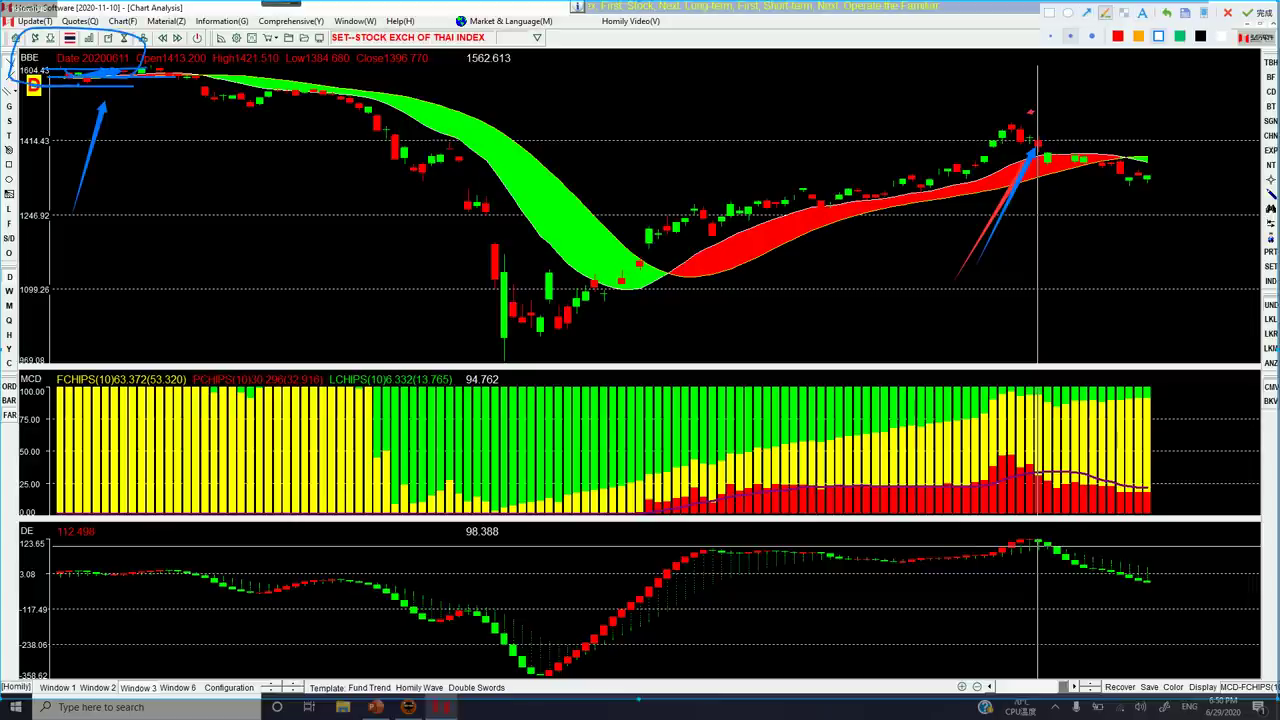
mouse_move(1030, 140)
left_mouse_down()
mouse_move(1040, 158)
mouse_move(1002, 130)
mouse_move(208, 126)
mouse_move(150, 104)
mouse_move(152, 145)
left_mouse_up()
left_click_drag(152, 100, 240, 140)
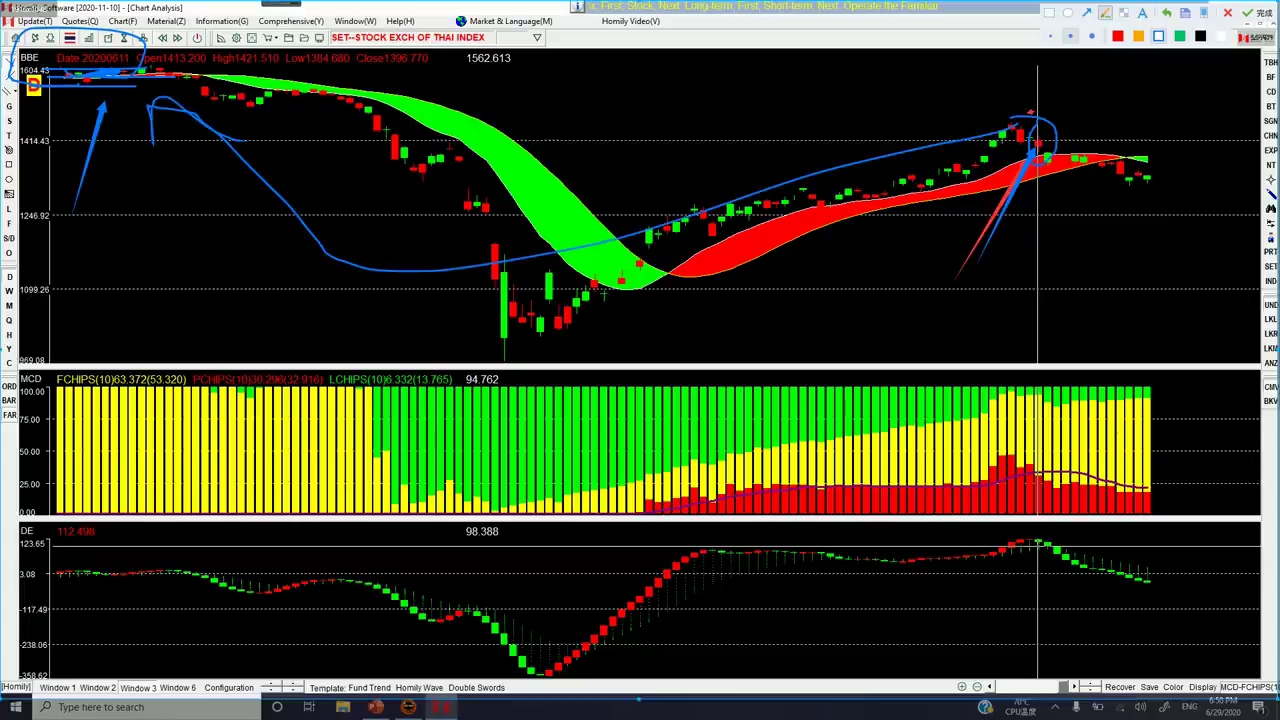
Step: Trace the falling DE indicator after its peak and draw a matching downward curve beside the latest price candles
left_click_drag(1040, 545, 1182, 590)
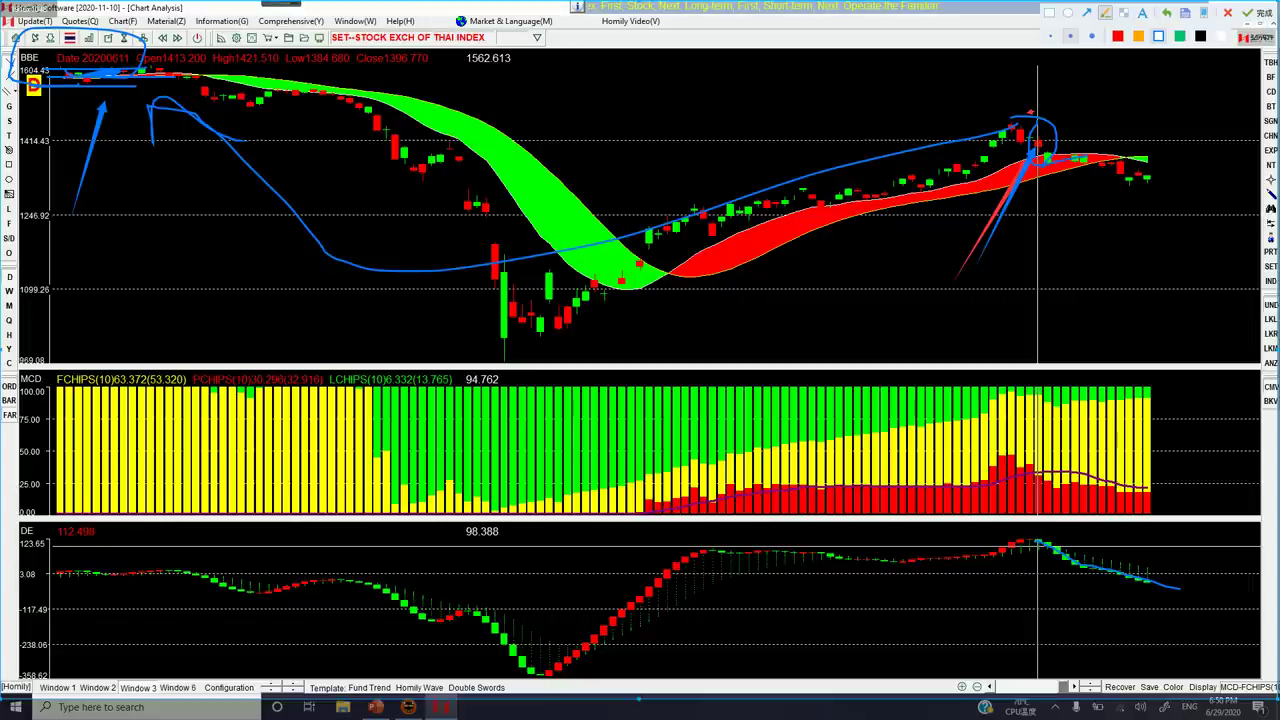
left_click_drag(1088, 162, 1245, 214)
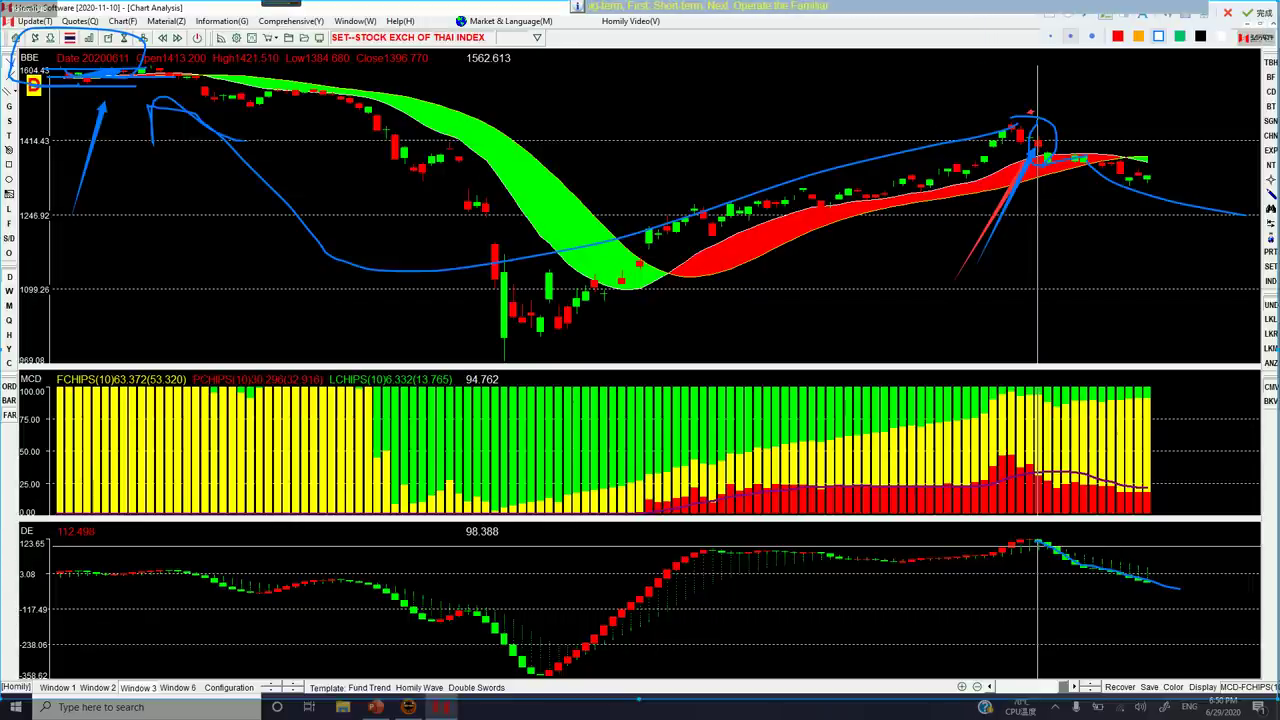
Step: Close the annotated screen capture, set a thick white line style and draw a rising line beneath the latest daily candles
left_click(1227, 13)
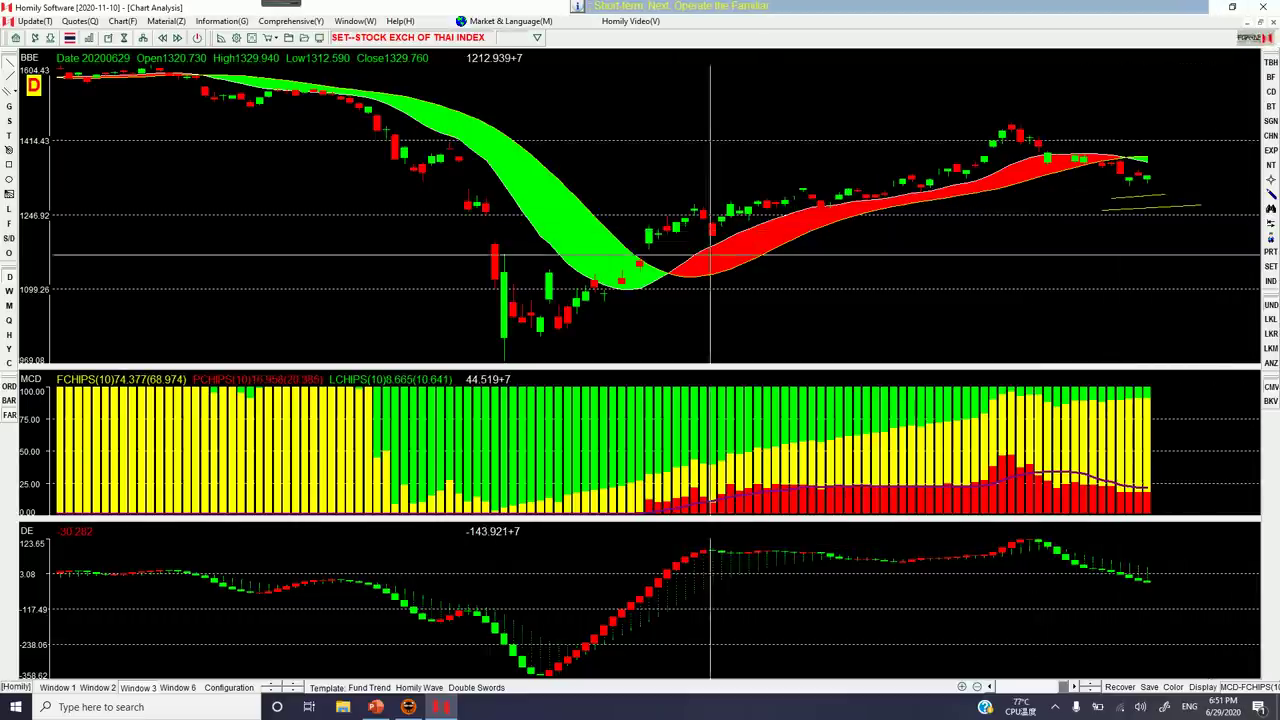
left_click(9, 194)
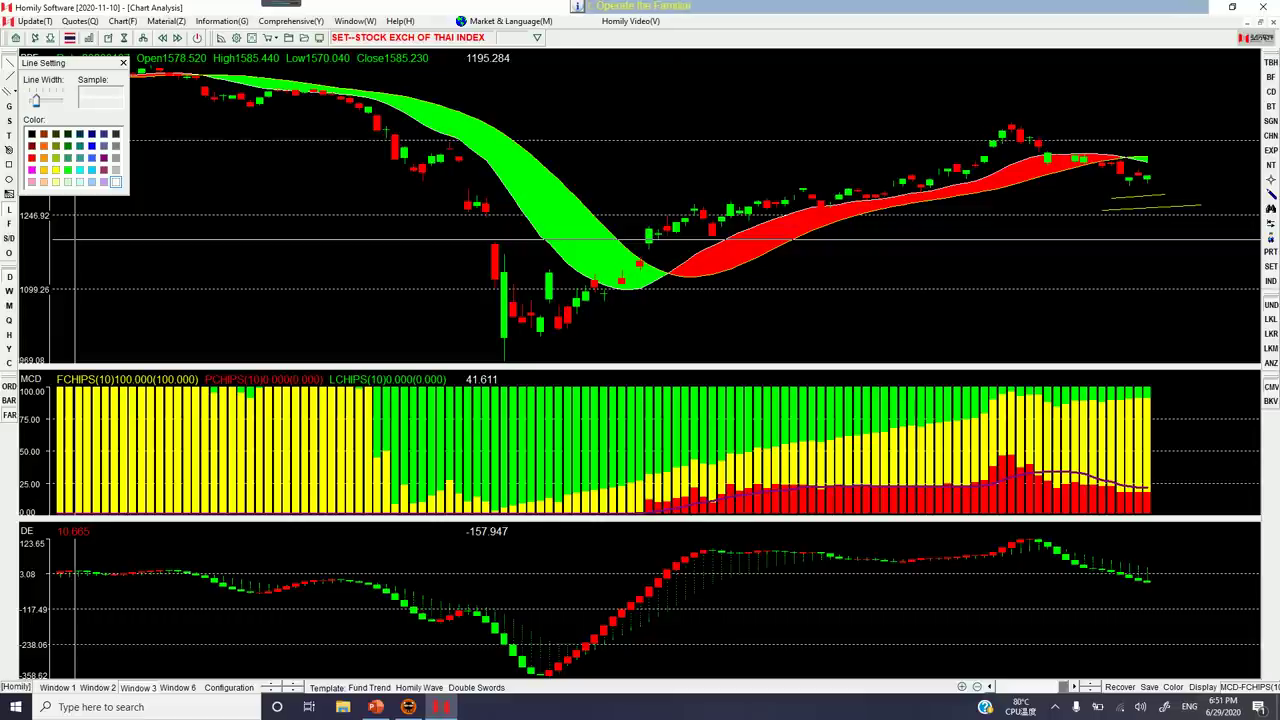
left_click(123, 62)
left_click_drag(1093, 212, 1224, 201)
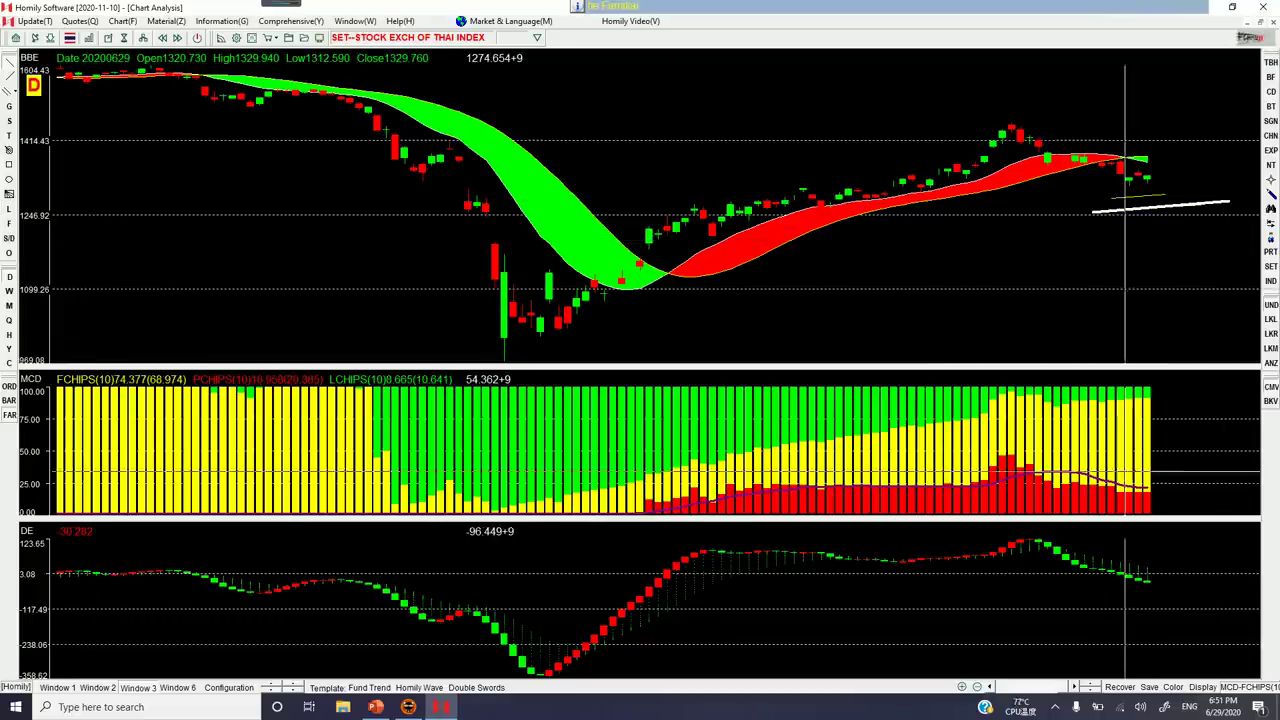
Step: View the SET index chart on the weekly period and return to the daily period
left_click(962, 686)
key("Down")
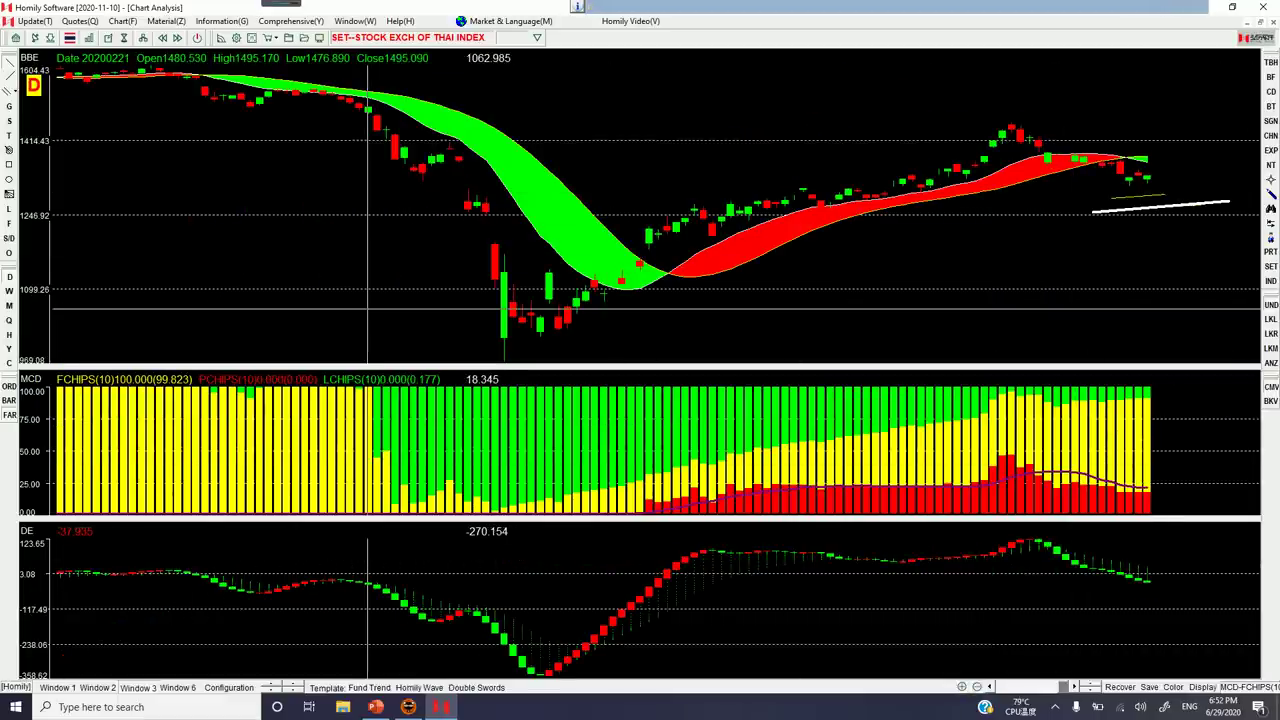
left_click(9, 291)
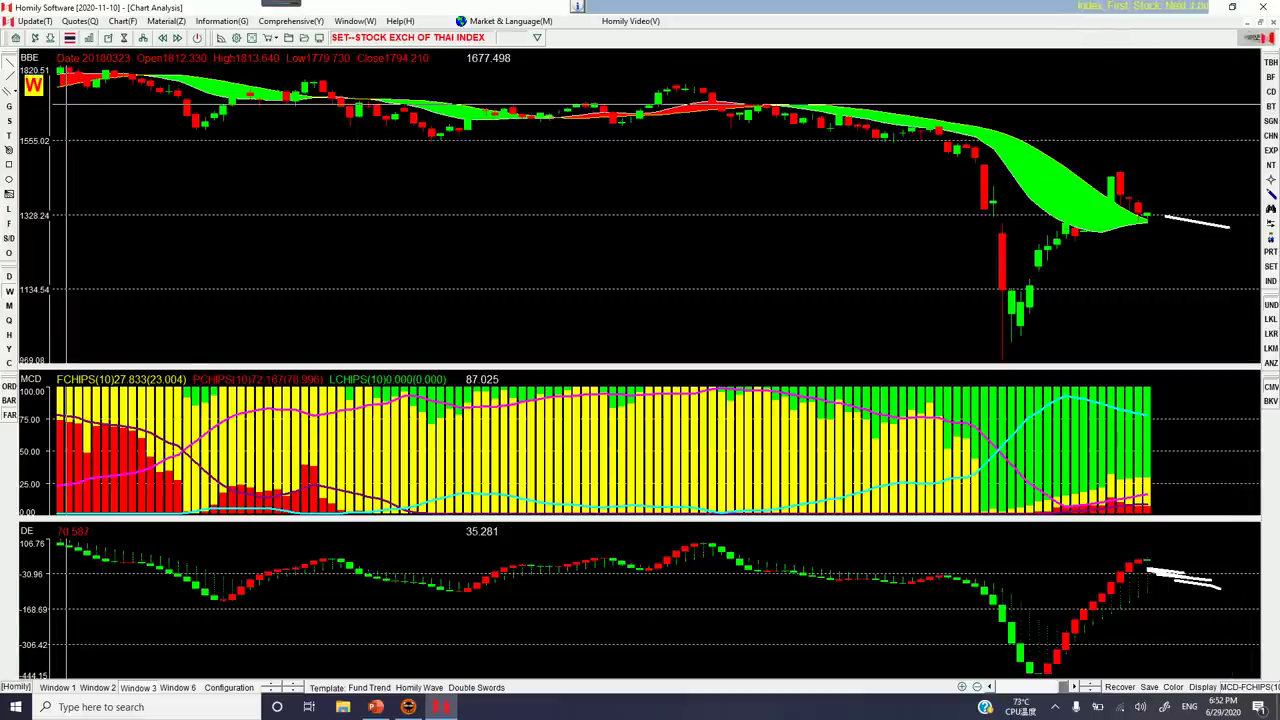
left_click(9, 276)
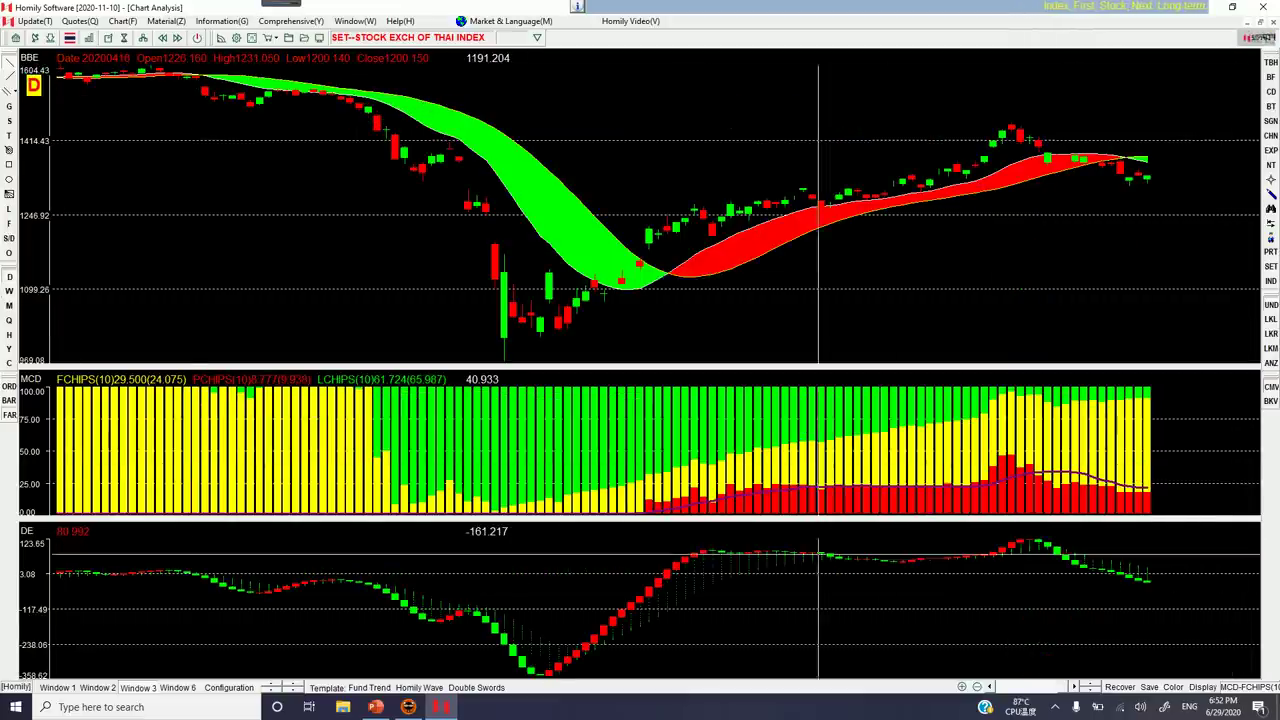
Step: Switch to PowerPoint to show the "Index first, stock next" slide and return to the Homily chart
mouse_move(408, 707)
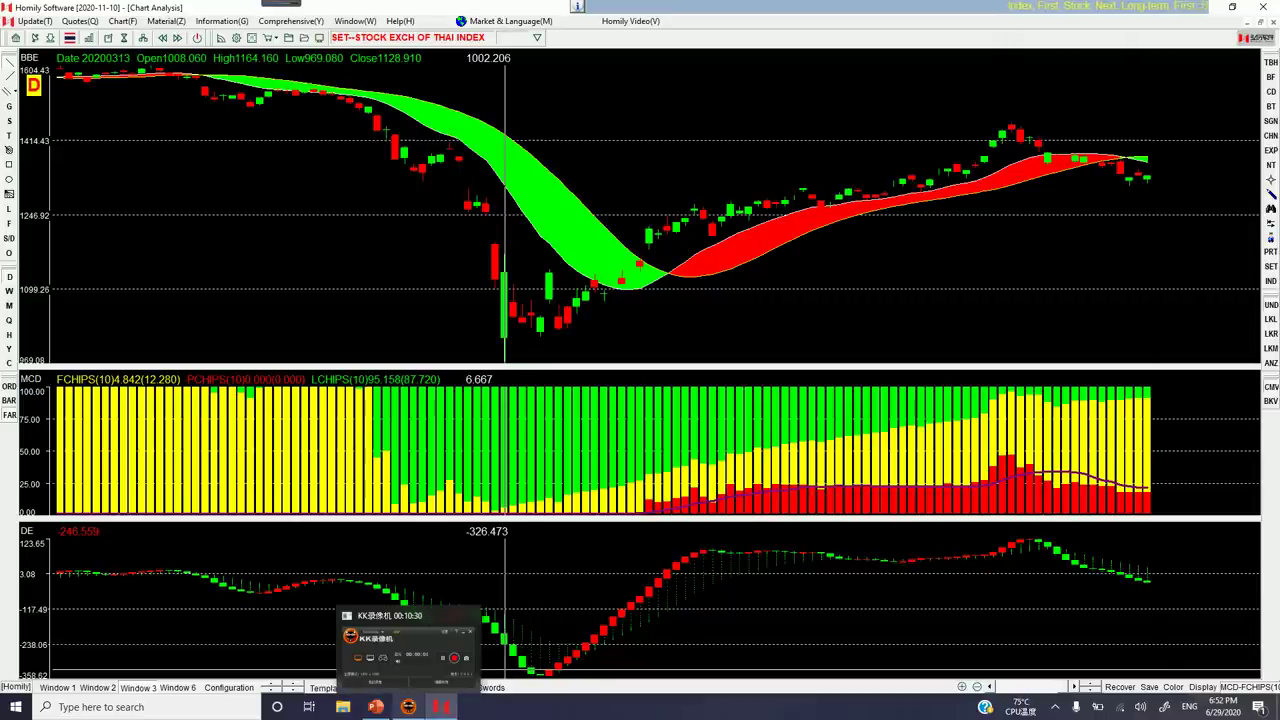
left_click(375, 707)
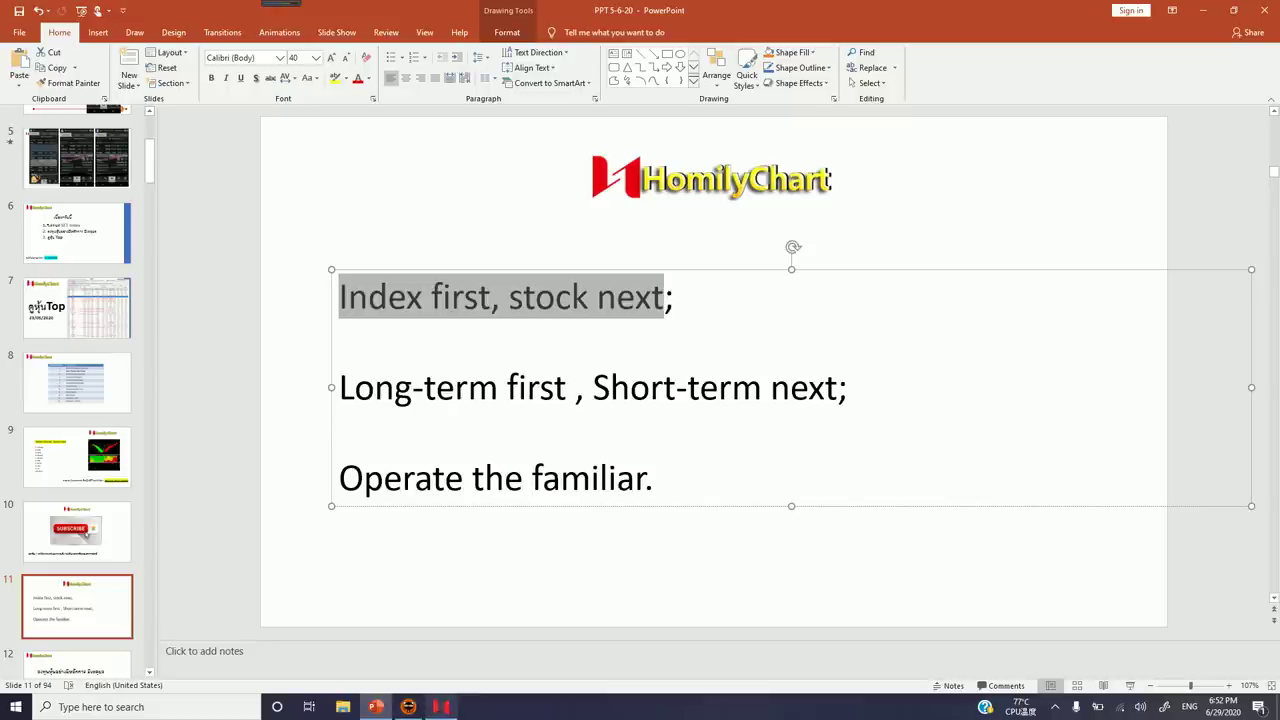
left_click(441, 707)
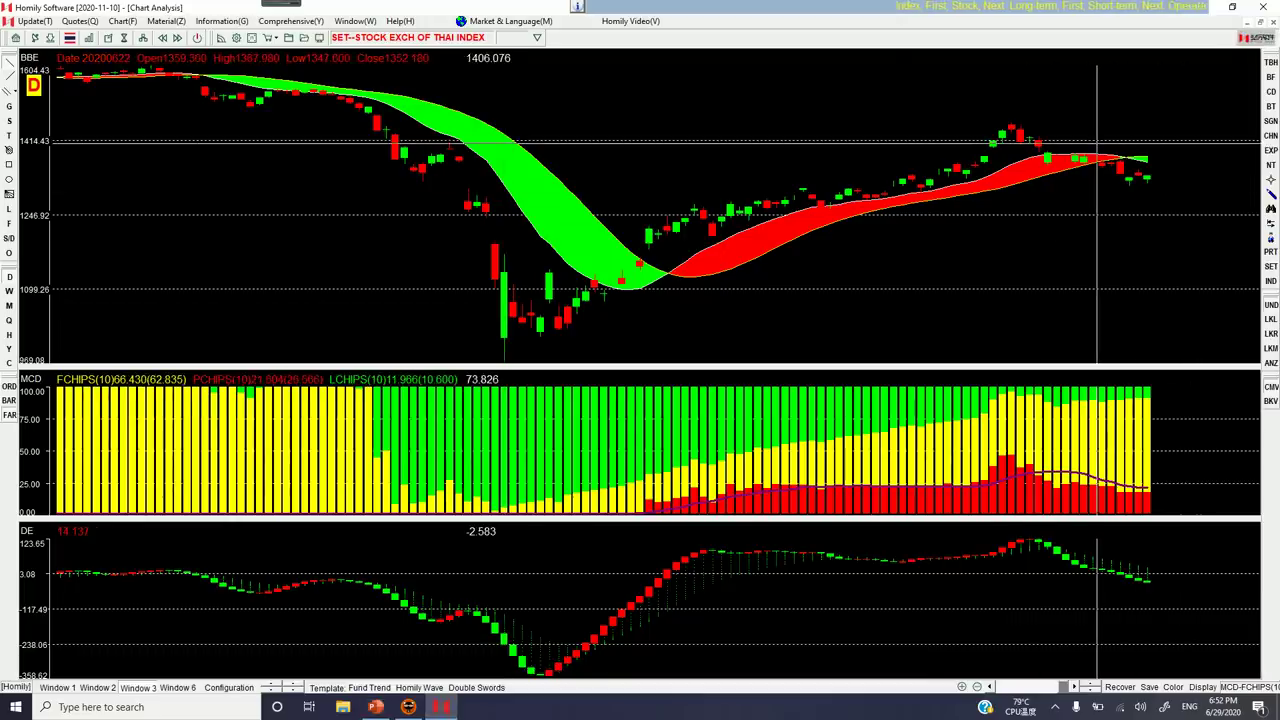
key("Right")
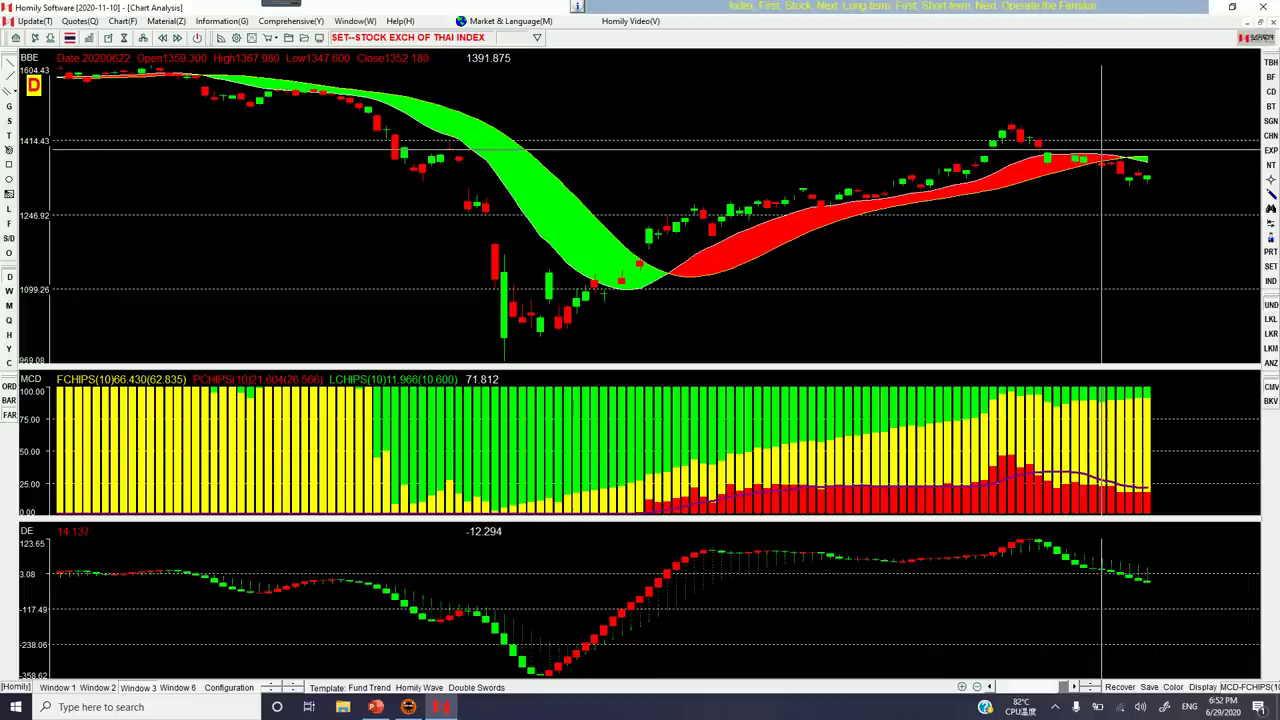
Step: Mark the latest daily candles with two temporary crossing white lines, and apply the Fund Trend template to the chart
left_click_drag(1112, 124, 1165, 268)
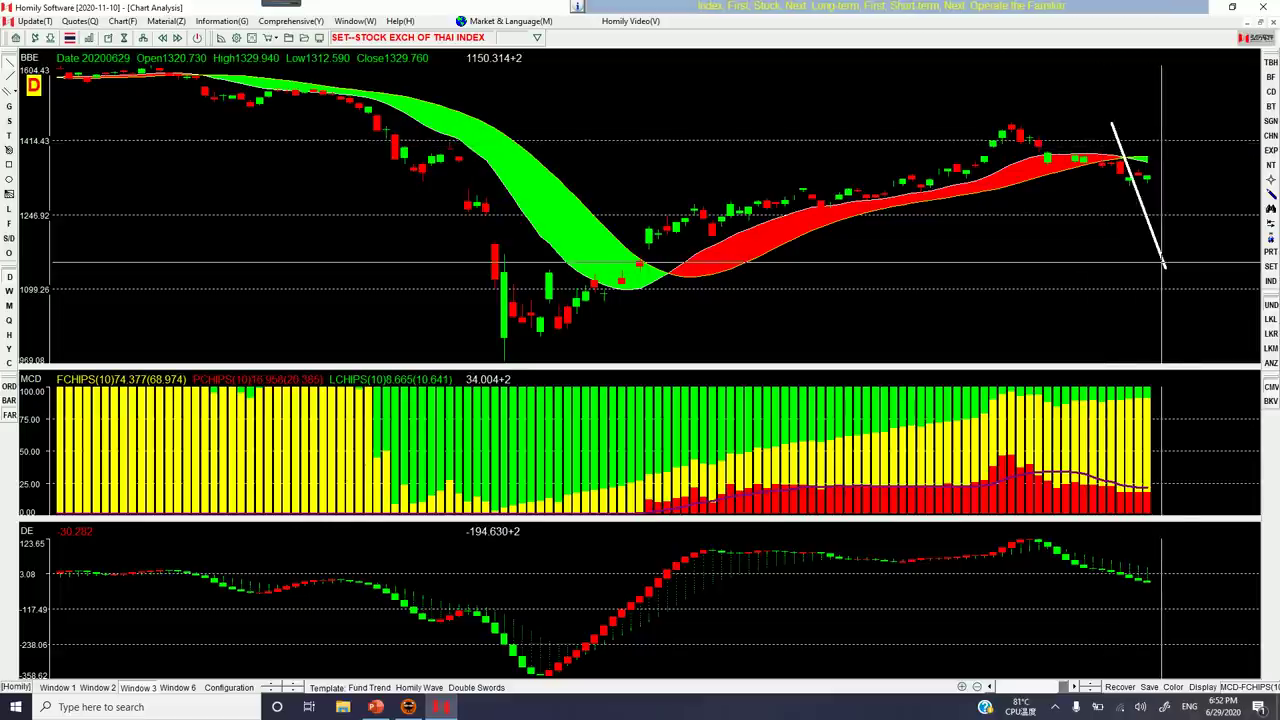
left_click_drag(1202, 180, 1003, 246)
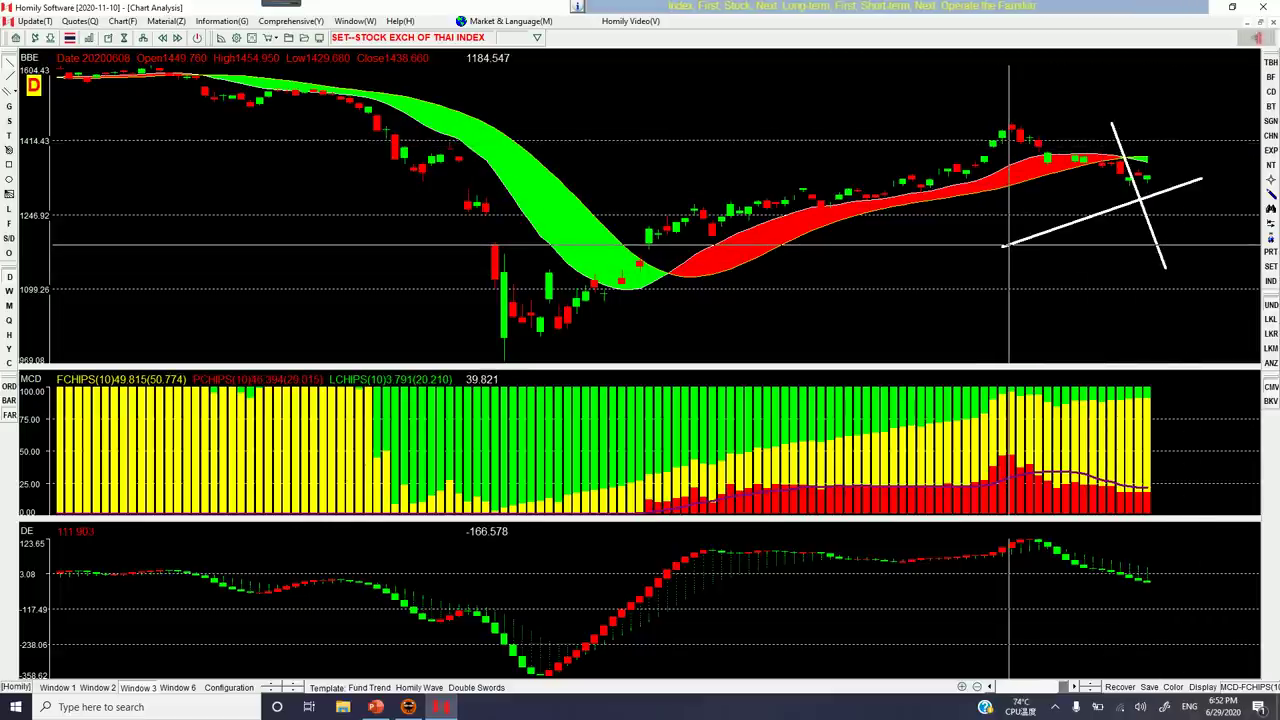
key("Escape")
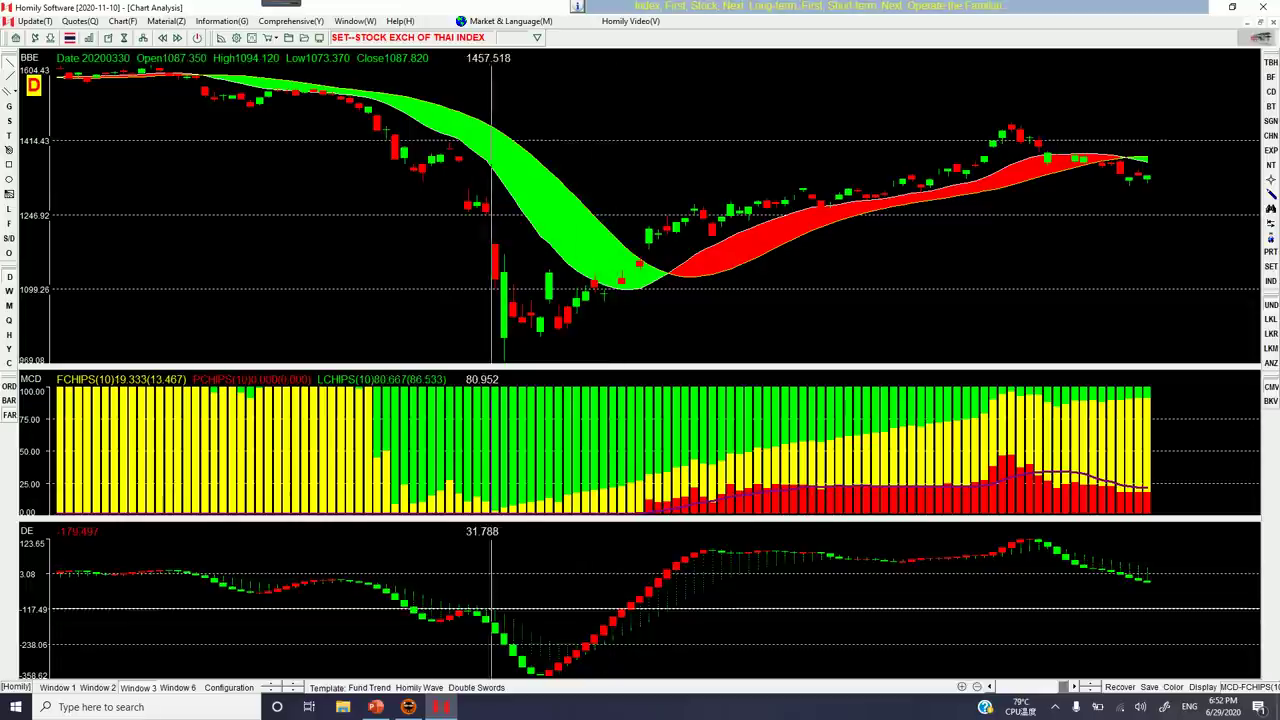
left_click(369, 687)
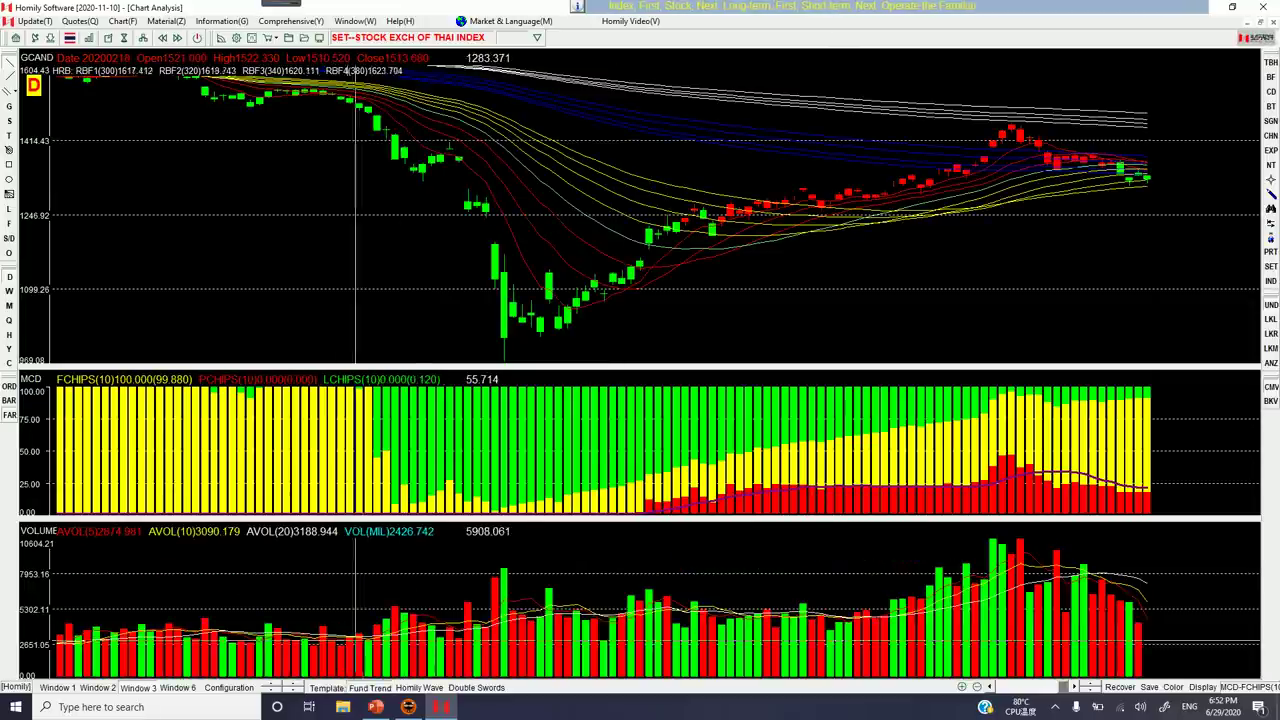
Step: Switch to PowerPoint and present slide 12 with the buy and sell record, advancing to the trade log table on slide 13
left_click(376, 707)
scroll(77, 382, "up", 3)
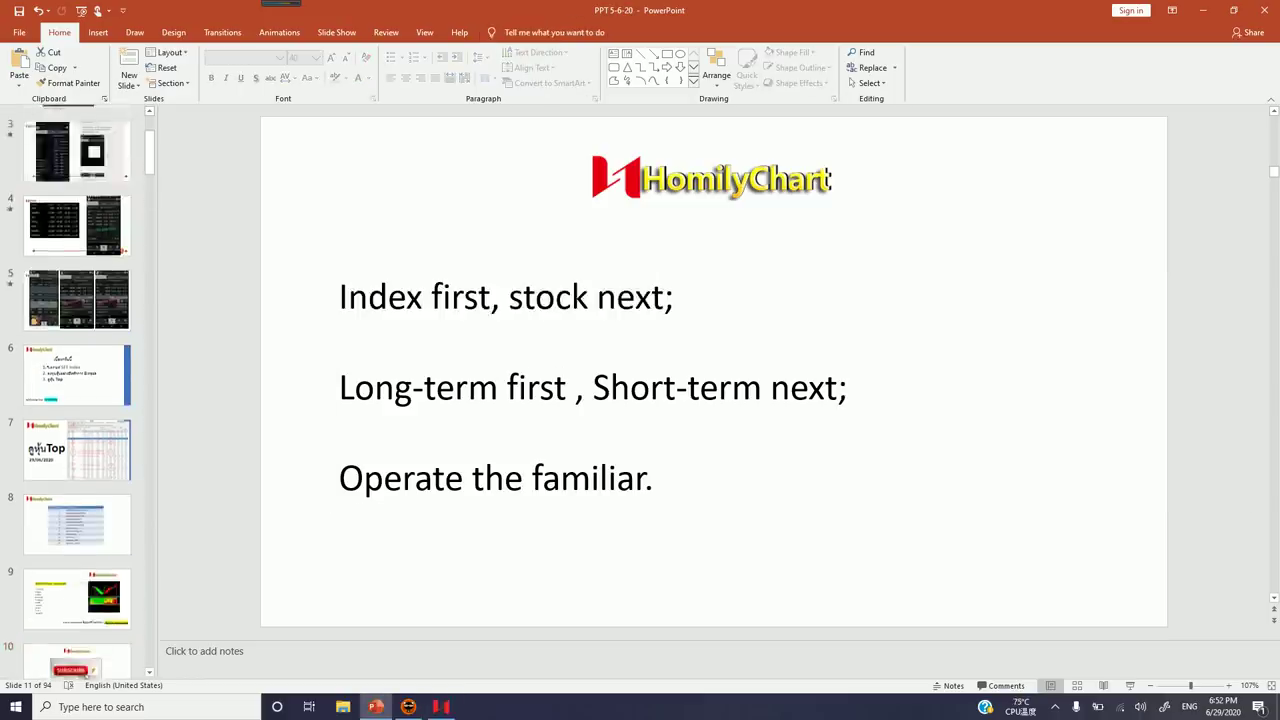
scroll(77, 420, "down", 3)
scroll(77, 450, "down", 1)
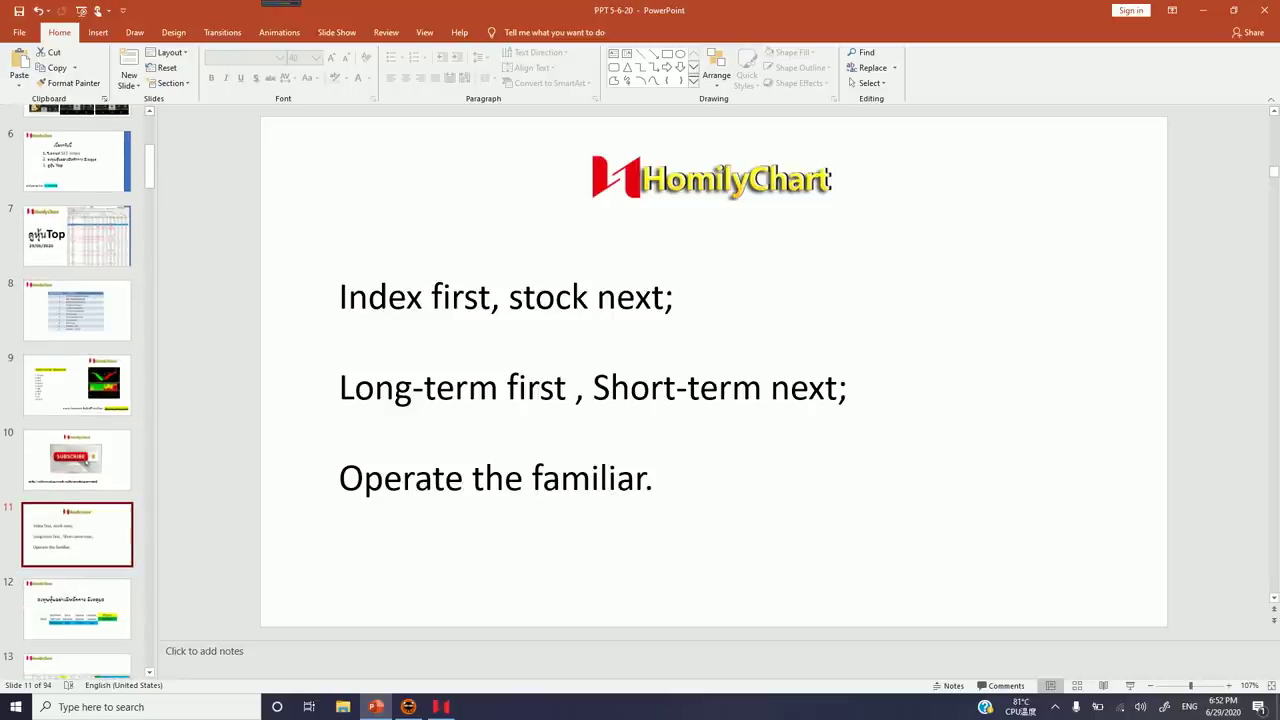
left_click(77, 609)
scroll(50, 497, "down", 1)
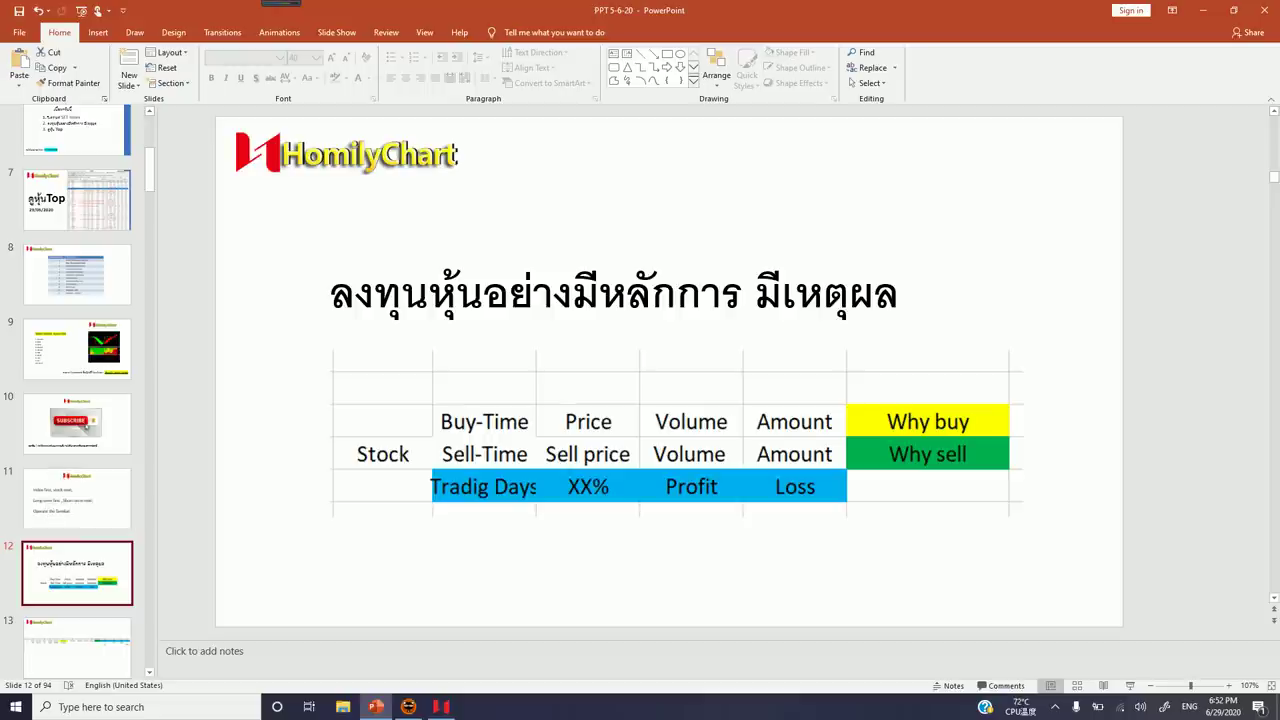
left_click(1130, 686)
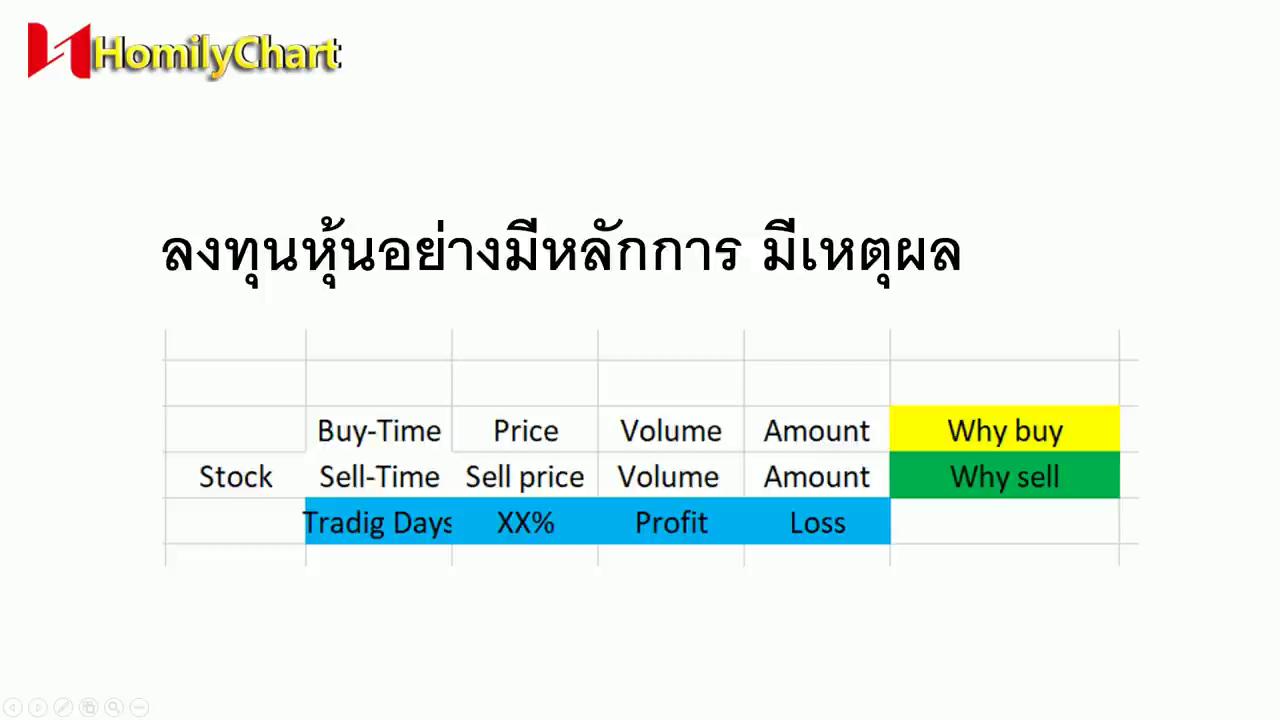
key("Right")
Step: Box the Why buy and Why sell columns in blue, mark across the trading days to loss columns, and clear the annotations
key("F9")
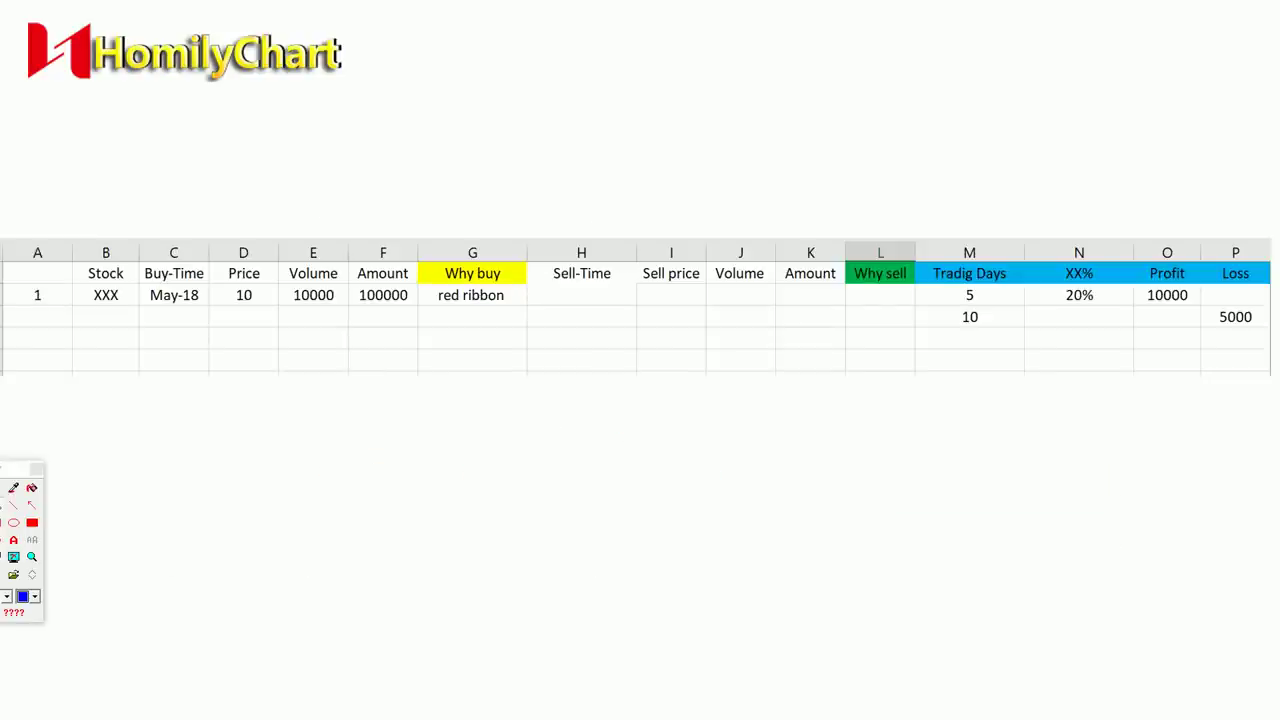
mouse_move(442, 240)
left_mouse_down()
mouse_move(433, 299)
mouse_move(527, 288)
mouse_move(428, 244)
left_mouse_up()
mouse_move(845, 218)
left_mouse_down()
mouse_move(888, 302)
mouse_move(937, 230)
mouse_move(834, 230)
left_mouse_up()
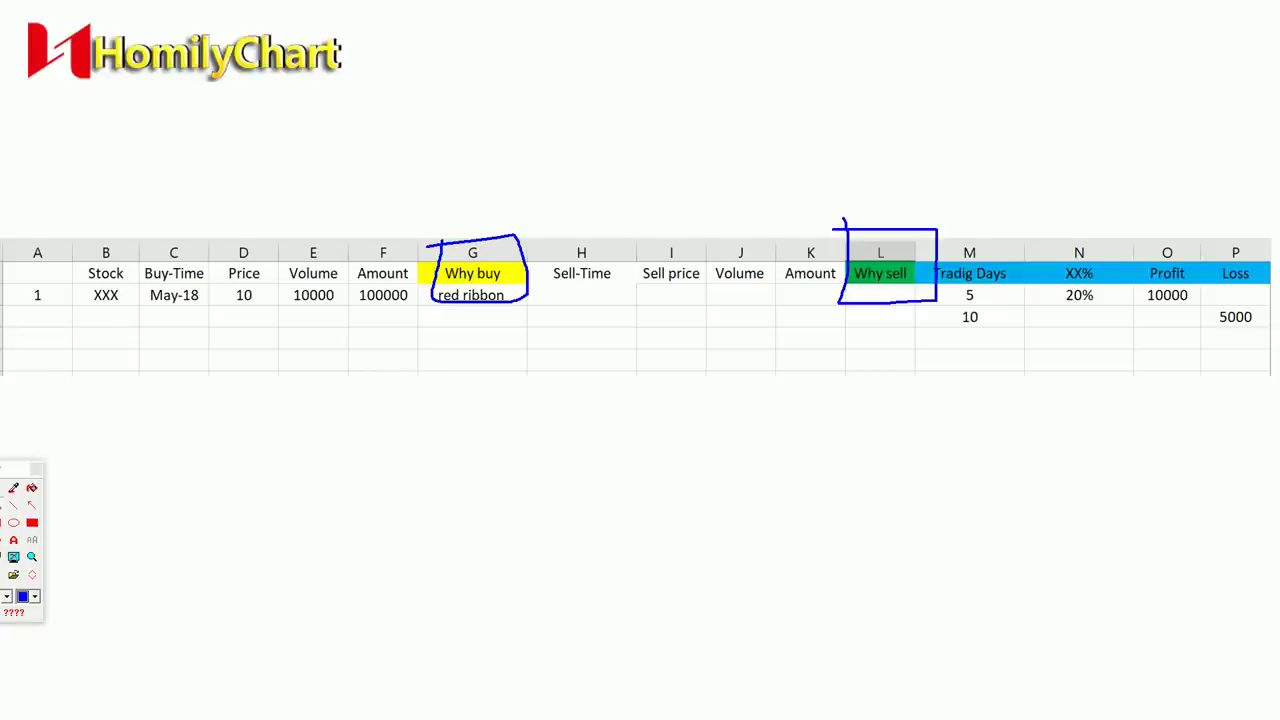
left_click_drag(951, 295, 1268, 294)
key("Escape")
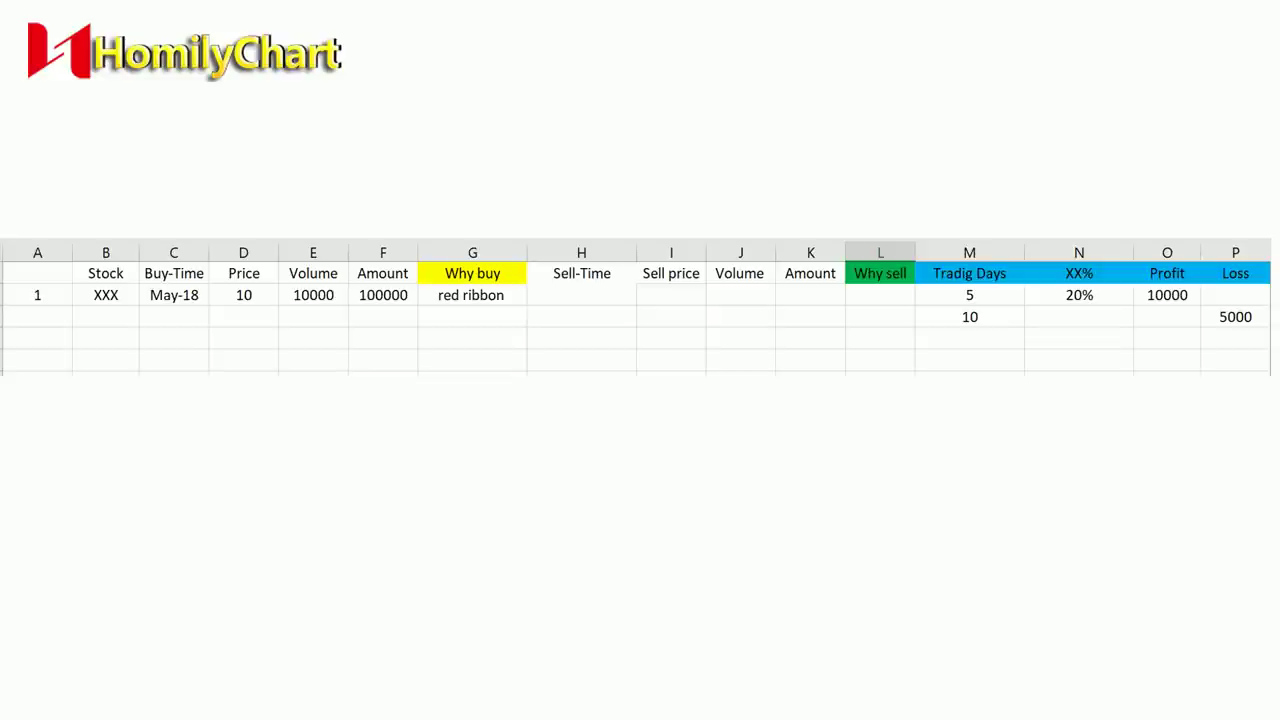
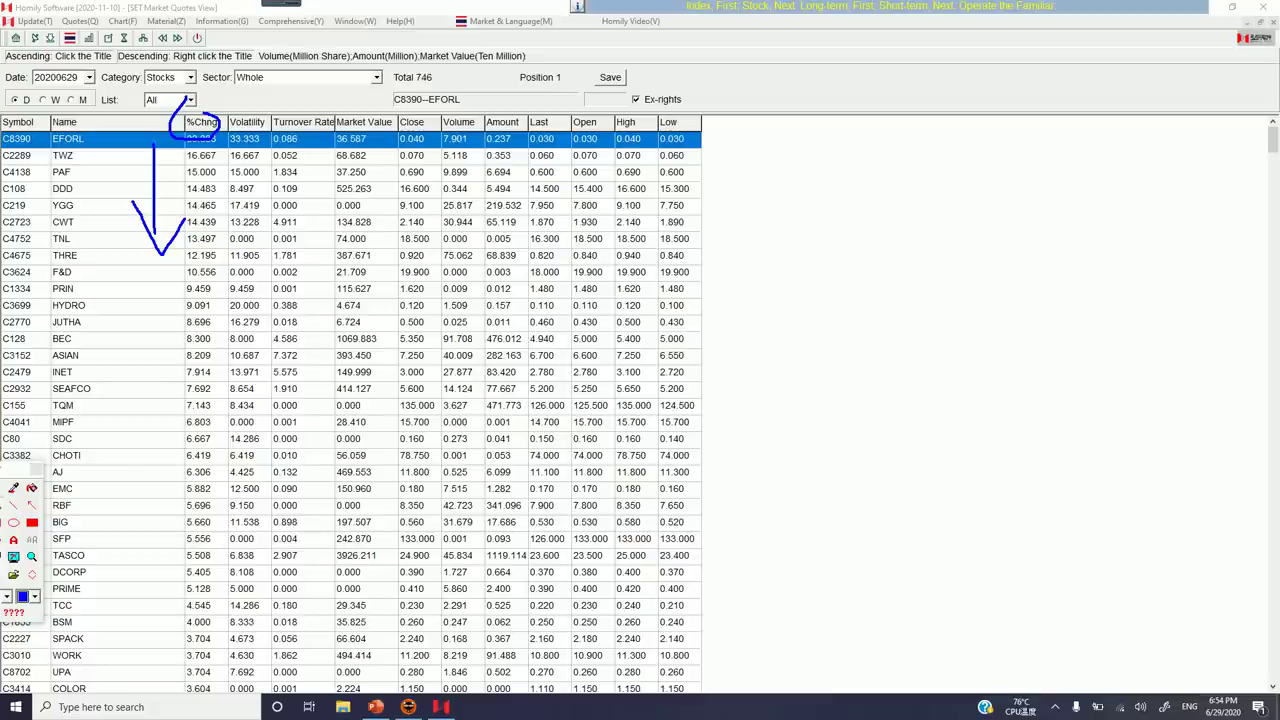
Step: Circle the Amount heading with ">30" written beside it and underline the amounts of YGG, CWT and THRE
mouse_move(484, 102)
left_mouse_down()
mouse_move(485, 133)
mouse_move(489, 106)
mouse_move(547, 97)
mouse_move(527, 117)
mouse_move(574, 108)
mouse_move(600, 120)
mouse_move(632, 106)
mouse_move(622, 122)
left_mouse_up()
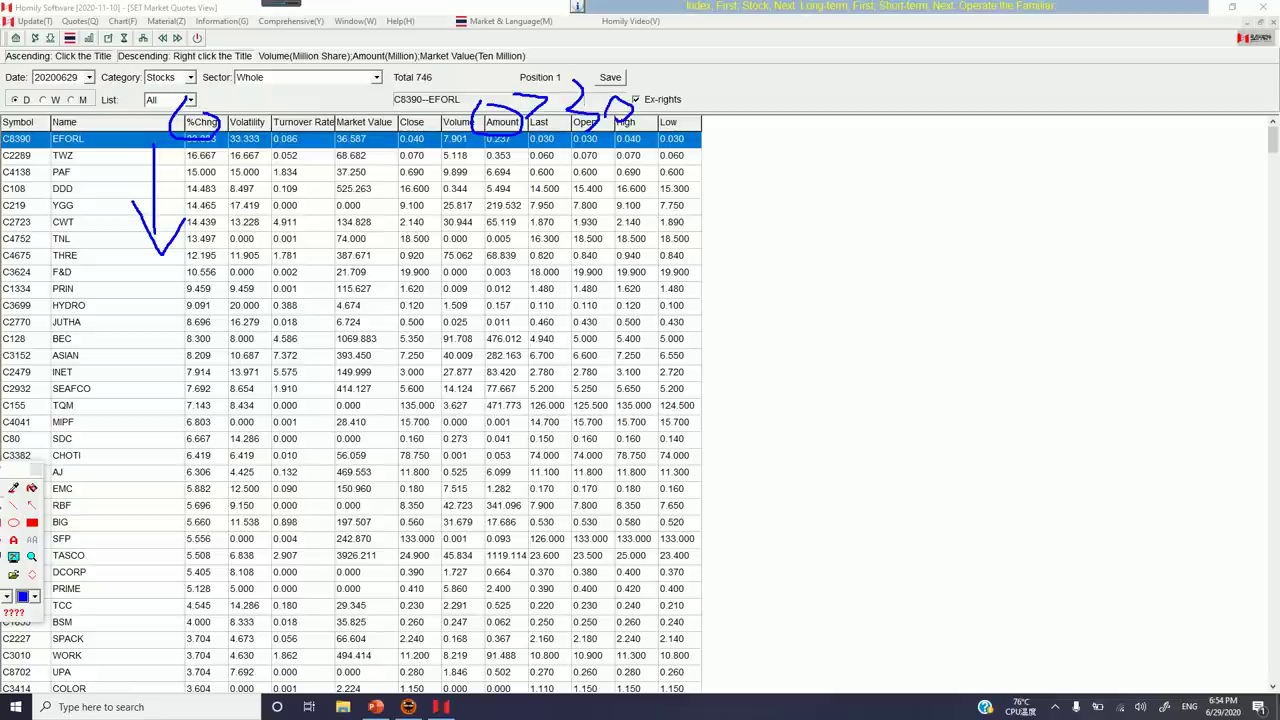
left_click_drag(472, 208, 540, 206)
left_click_drag(470, 226, 515, 220)
left_click_drag(477, 258, 516, 257)
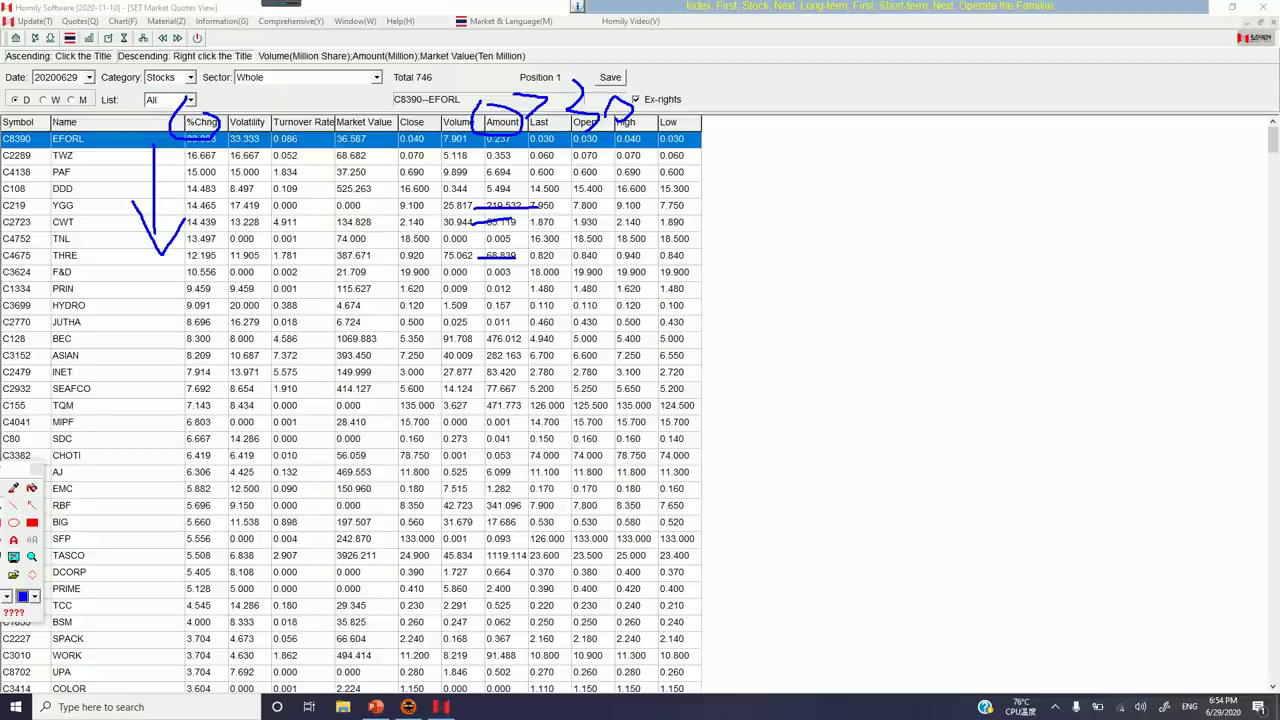
Step: Underline the Amount values of BEC, ASIAN, INET, SEAFCO, TQM, RBF, TASCO and WORK in blue
mouse_move(484, 341)
left_mouse_down()
mouse_move(512, 336)
mouse_move(488, 356)
mouse_move(542, 402)
left_mouse_up()
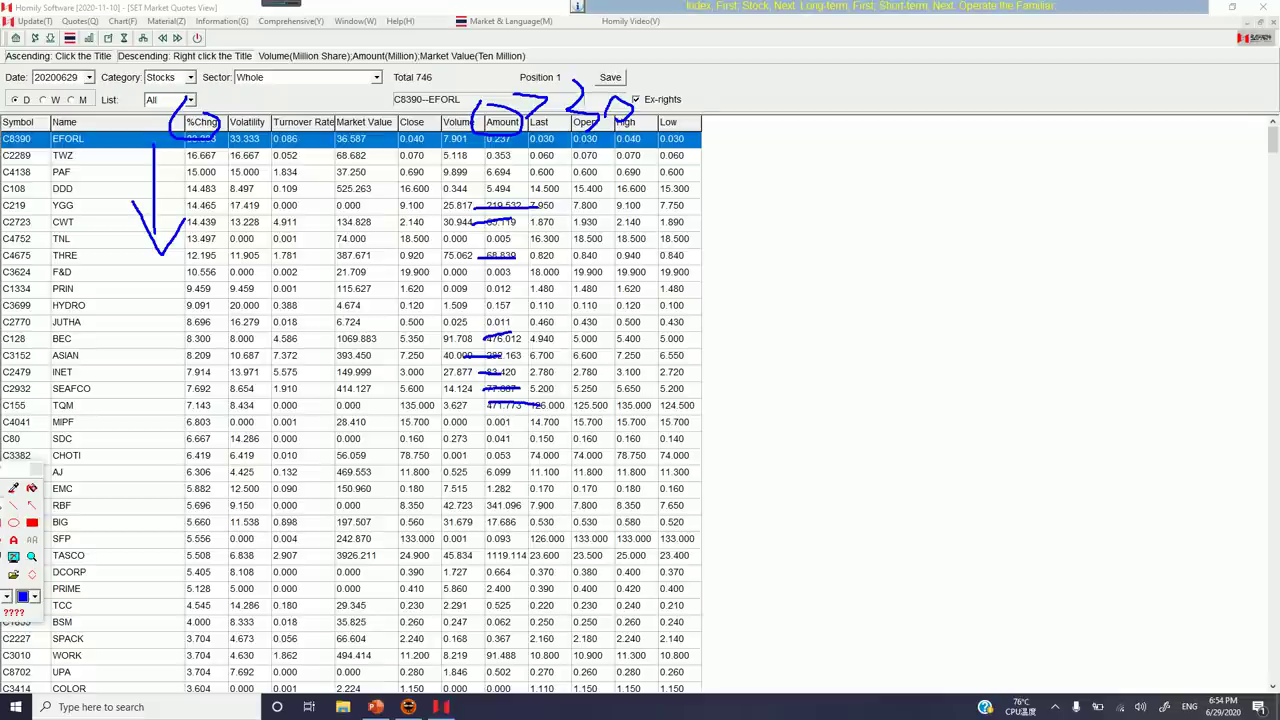
left_click_drag(479, 507, 514, 505)
left_click_drag(480, 557, 534, 555)
left_click_drag(483, 658, 514, 655)
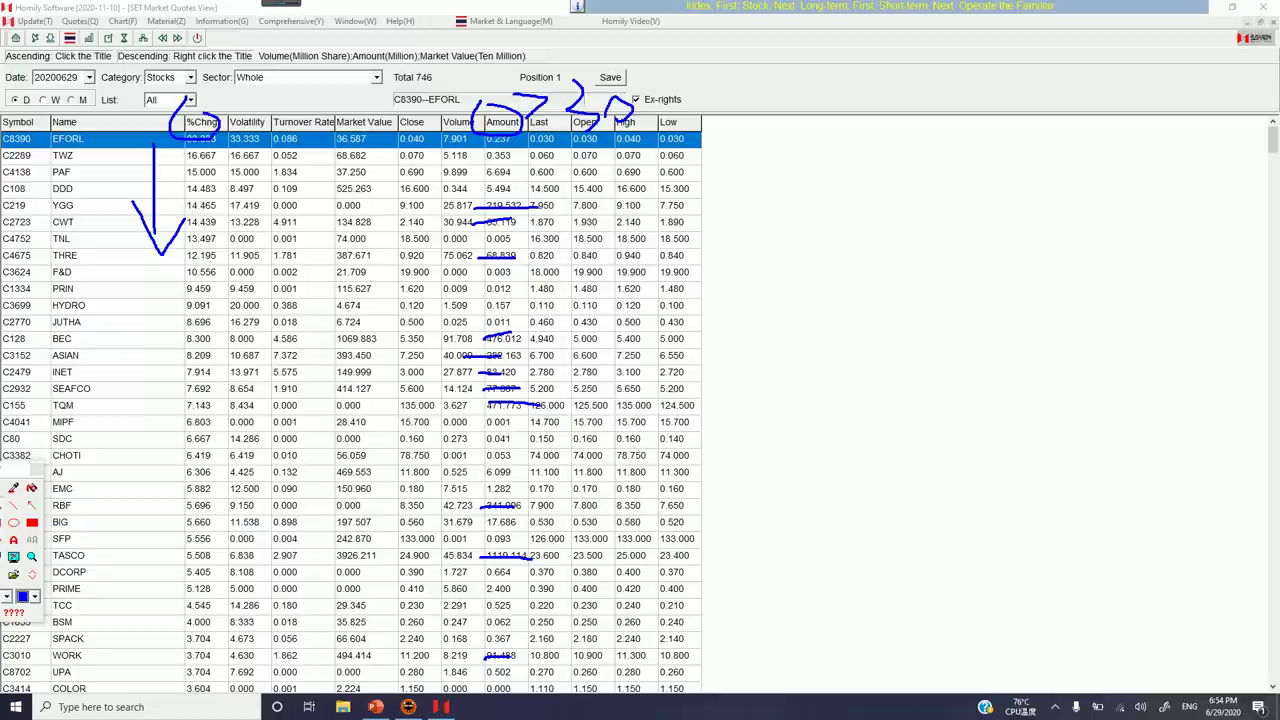
Step: Sketch freehand explanatory strokes in the blank area beside the quotes table and clear all annotations
left_click_drag(713, 378, 731, 468)
left_click_drag(786, 341, 764, 502)
left_click_drag(822, 416, 915, 401)
left_click_drag(888, 341, 896, 462)
left_click_drag(994, 389, 1010, 465)
left_click_drag(1040, 402, 1044, 418)
left_click_drag(690, 512, 1198, 471)
mouse_move(1084, 521)
left_mouse_down()
mouse_move(1110, 556)
mouse_move(1196, 522)
mouse_move(1186, 578)
left_mouse_up()
left_click_drag(1146, 476, 1116, 468)
left_click_drag(926, 452, 1150, 472)
mouse_move(955, 149)
left_mouse_down()
mouse_move(1005, 229)
mouse_move(1176, 220)
mouse_move(1092, 149)
left_mouse_up()
key("Escape")
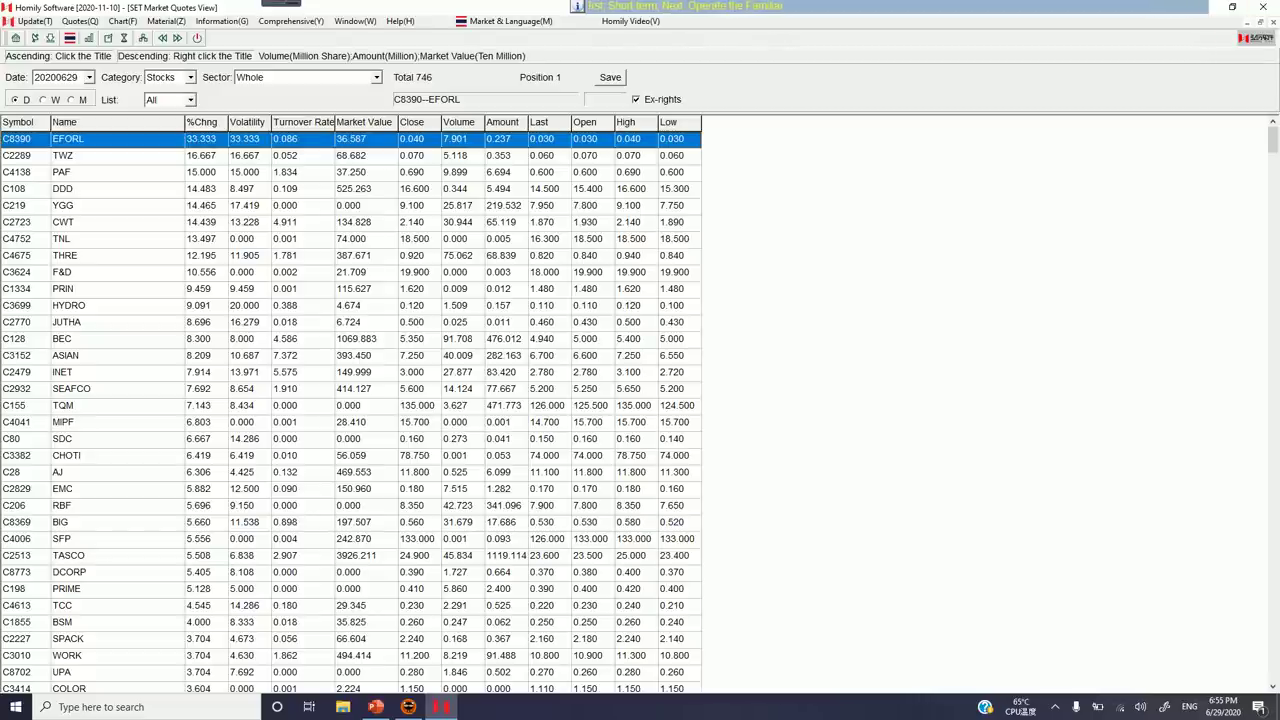
Step: Open the daily chart of YGG from the market quotes list
left_click(63, 205)
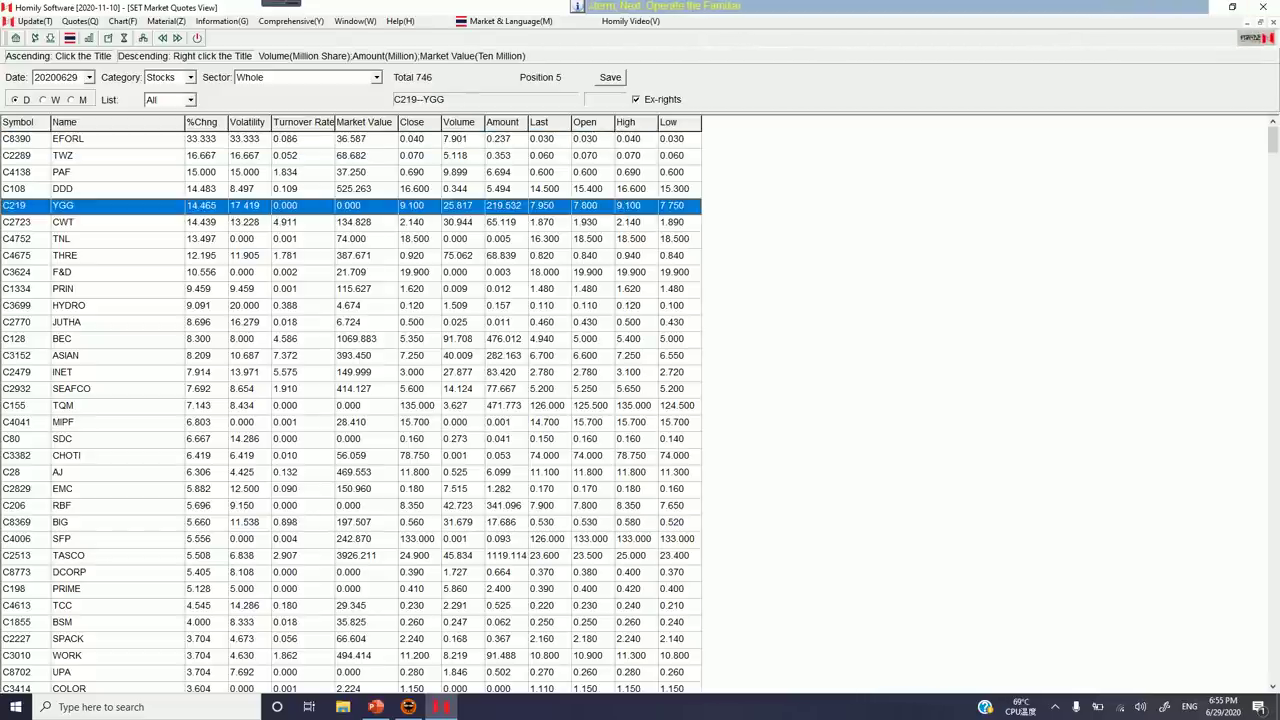
key("Return")
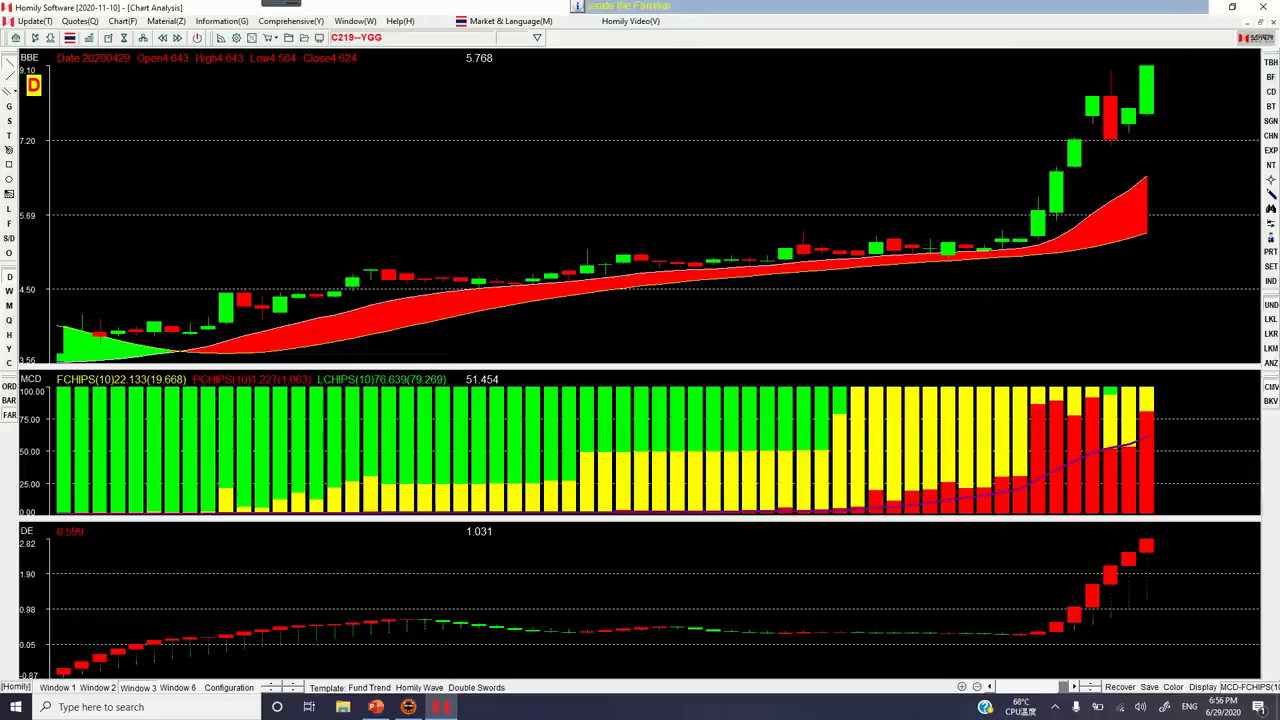
Step: Switch to PowerPoint and present slide 94, the top stocks list dated 26/06/2020
key("alt+Tab")
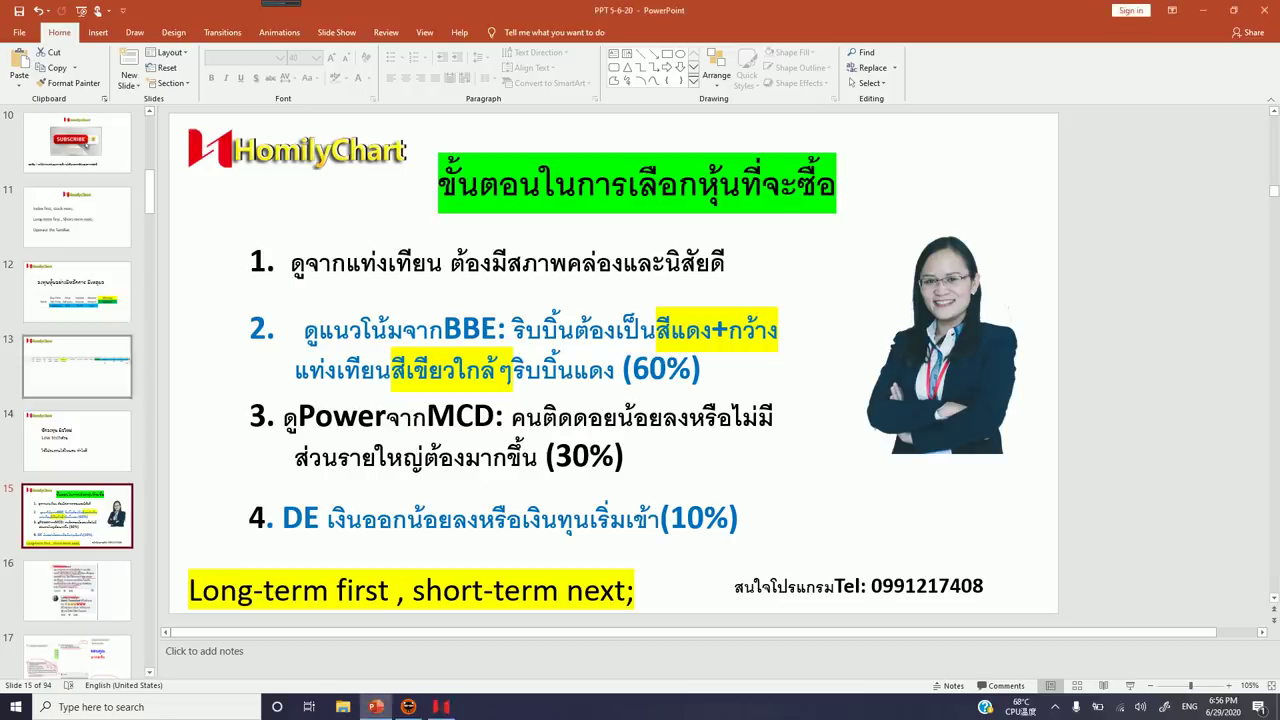
left_click_drag(149, 341, 149, 645)
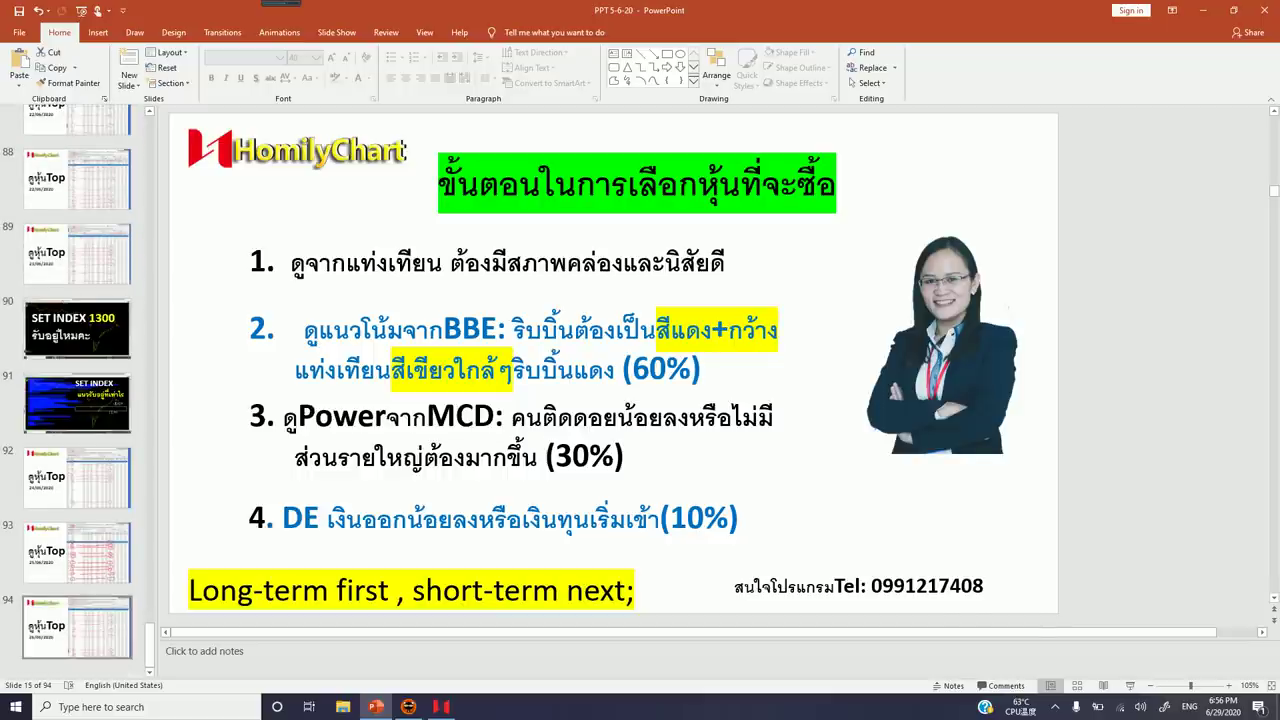
left_click(77, 627)
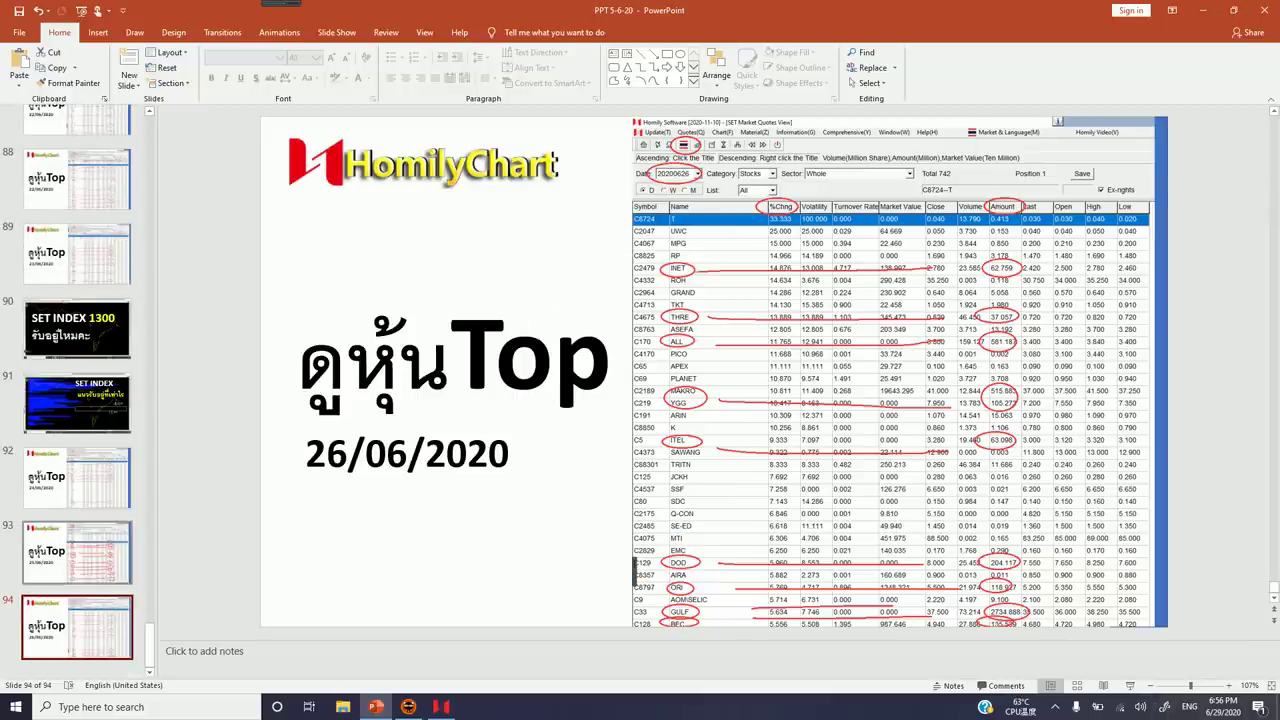
left_click(1129, 686)
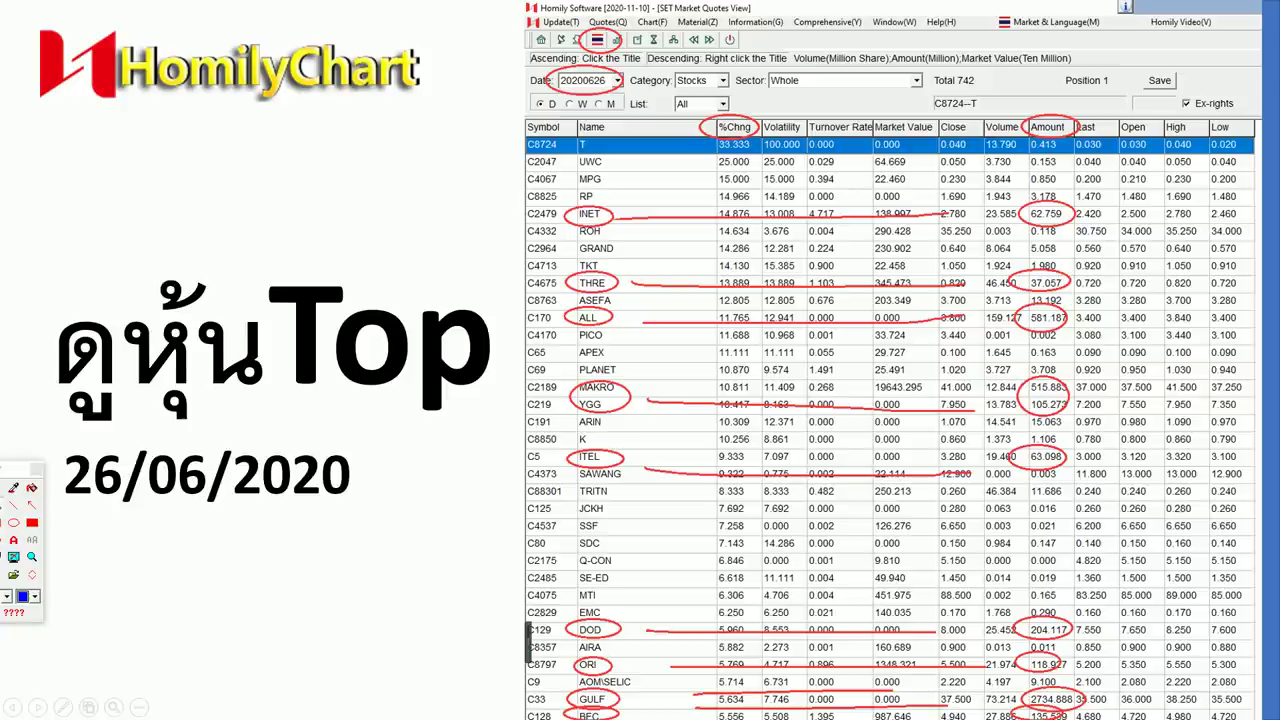
Step: Handwrite numbered points 1 and 2 in blue with underlines in the blank space above the slide title
left_click_drag(161, 121, 162, 165)
left_click_drag(140, 172, 322, 164)
left_click_drag(286, 115, 297, 171)
left_click_drag(331, 122, 352, 176)
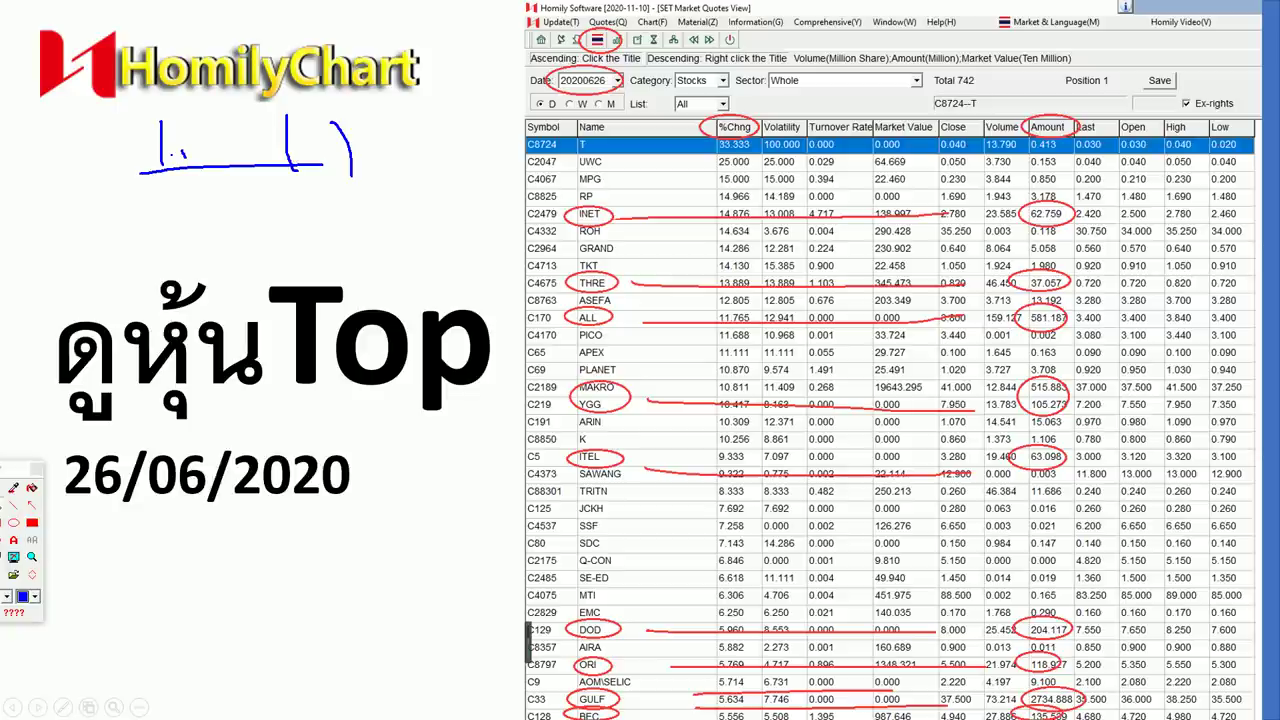
mouse_move(156, 204)
left_mouse_down()
mouse_move(162, 236)
mouse_move(179, 236)
left_mouse_up()
mouse_move(193, 224)
left_mouse_down()
mouse_move(199, 238)
mouse_move(300, 247)
left_mouse_up()
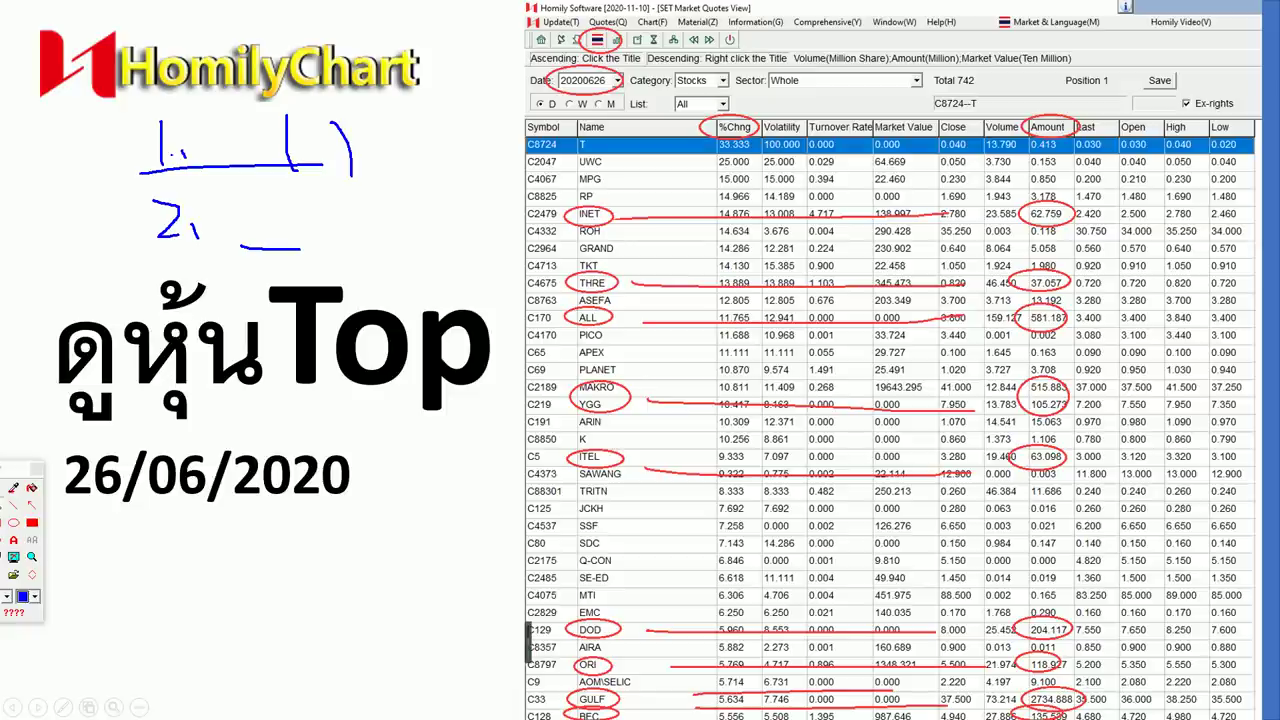
Step: Clear the handwritten notes, circle the quotes date in blue, and mark the INET, THRE, YGG, DOD and BEC rows with slanted strokes
key("Escape")
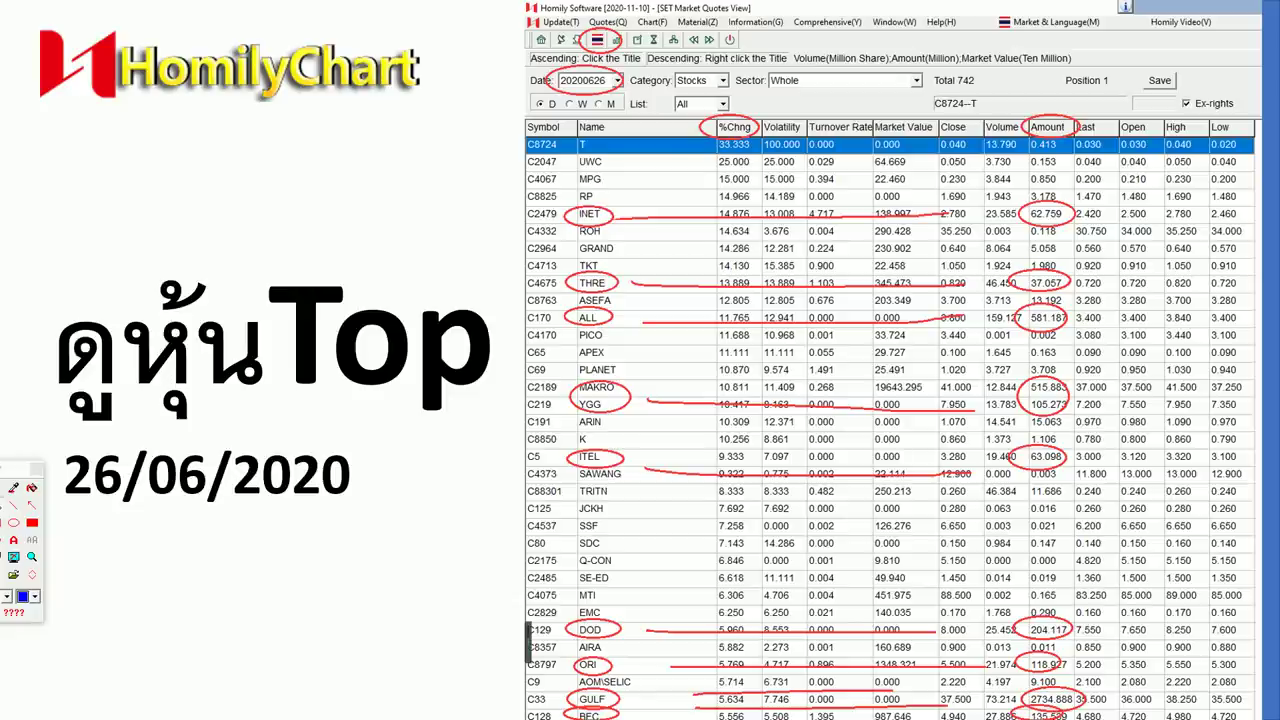
mouse_move(540, 104)
left_mouse_down()
mouse_move(686, 82)
mouse_move(612, 108)
mouse_move(512, 72)
mouse_move(616, 80)
left_mouse_up()
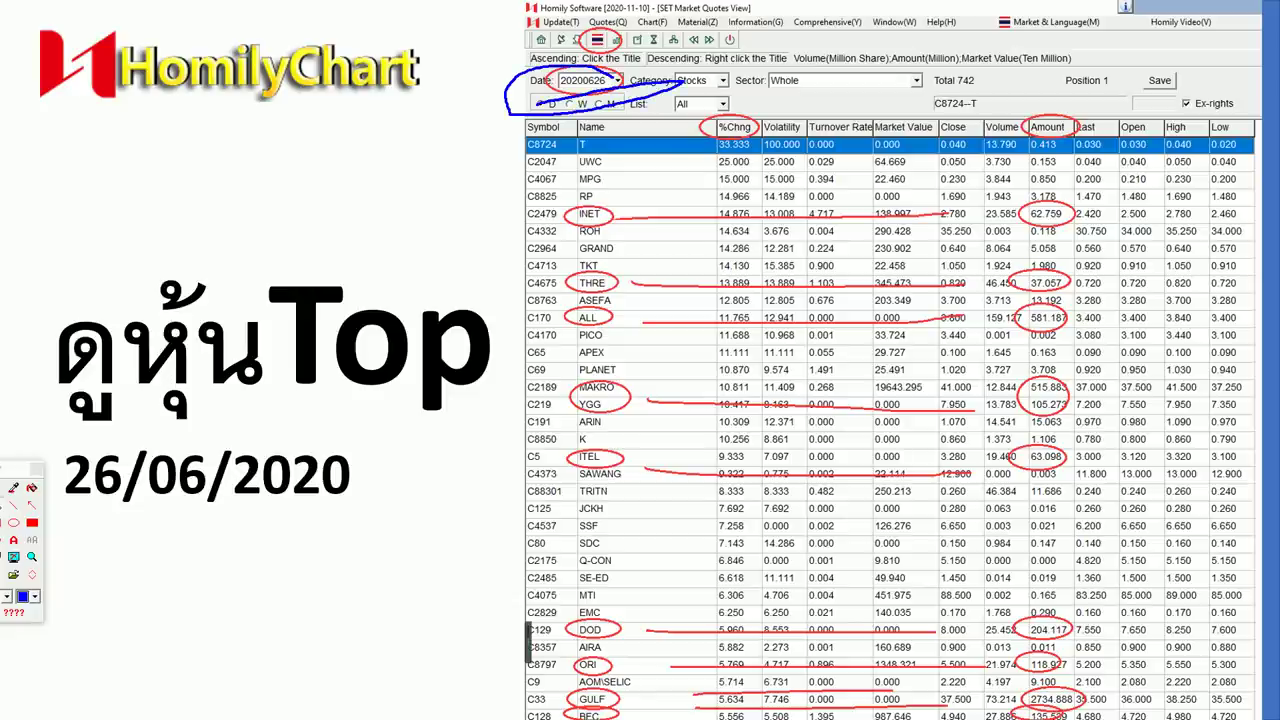
left_click_drag(626, 225, 688, 157)
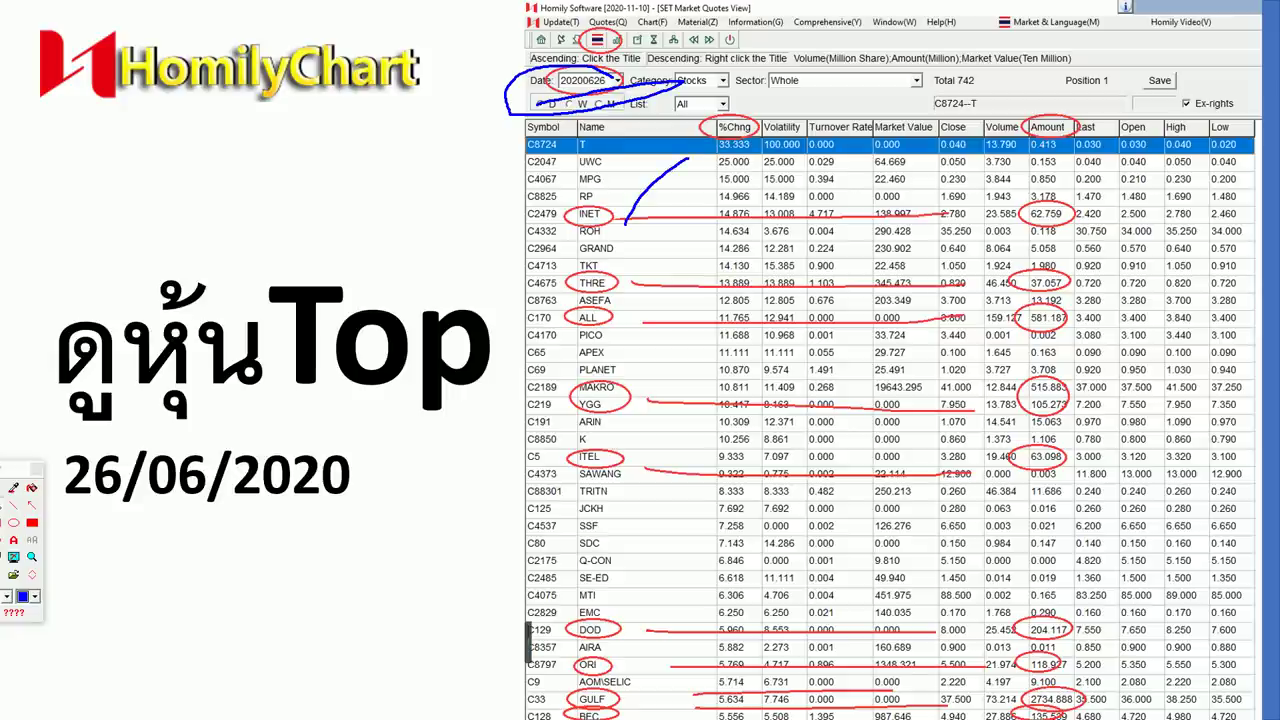
left_click_drag(629, 290, 710, 213)
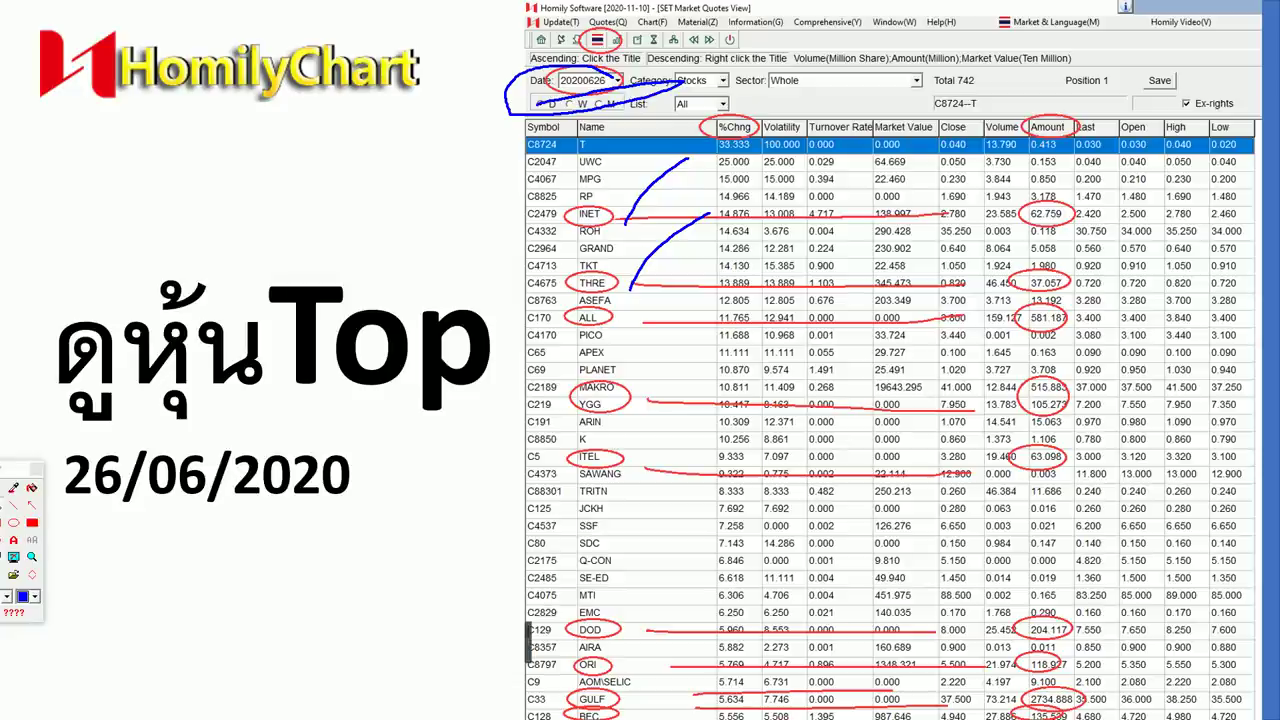
left_click_drag(618, 421, 682, 351)
left_click_drag(631, 636, 742, 508)
left_click_drag(648, 716, 771, 649)
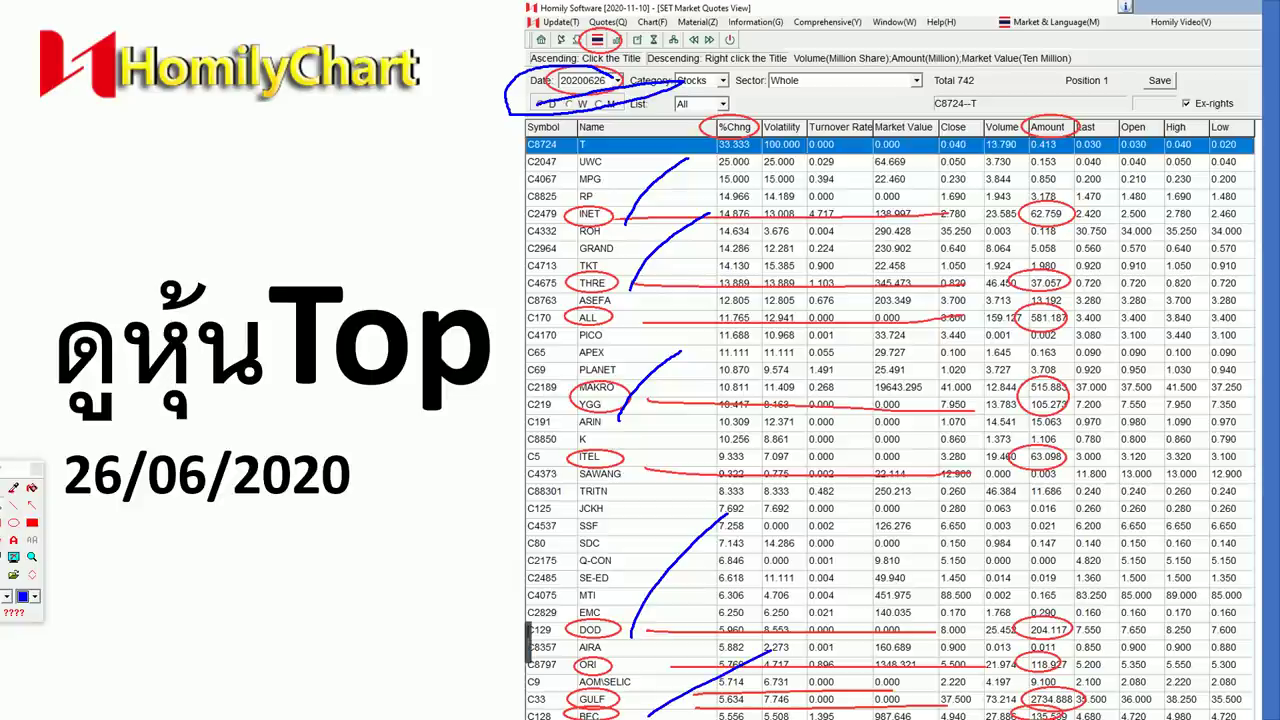
Step: Draw a large blue cross over the middle of the quotes table and clear all annotations
mouse_move(960, 292)
left_mouse_down()
mouse_move(935, 336)
mouse_move(818, 383)
left_mouse_up()
left_click_drag(800, 284, 1078, 535)
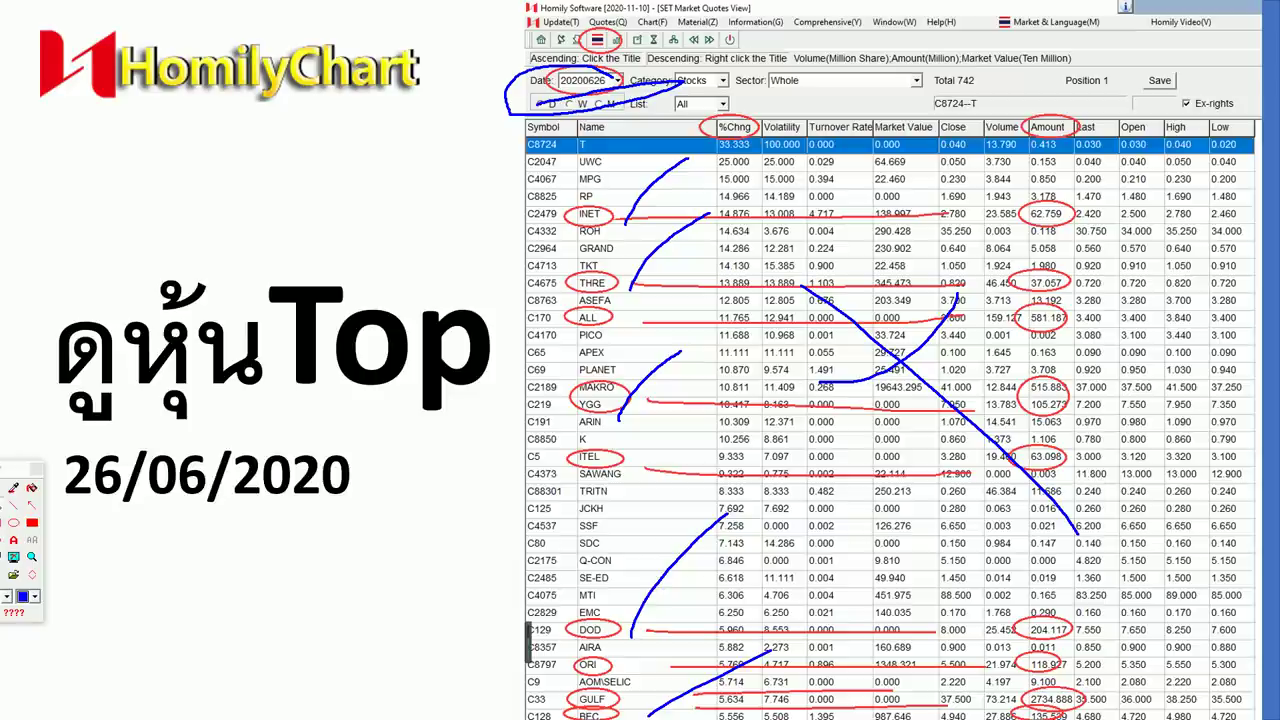
key("Escape")
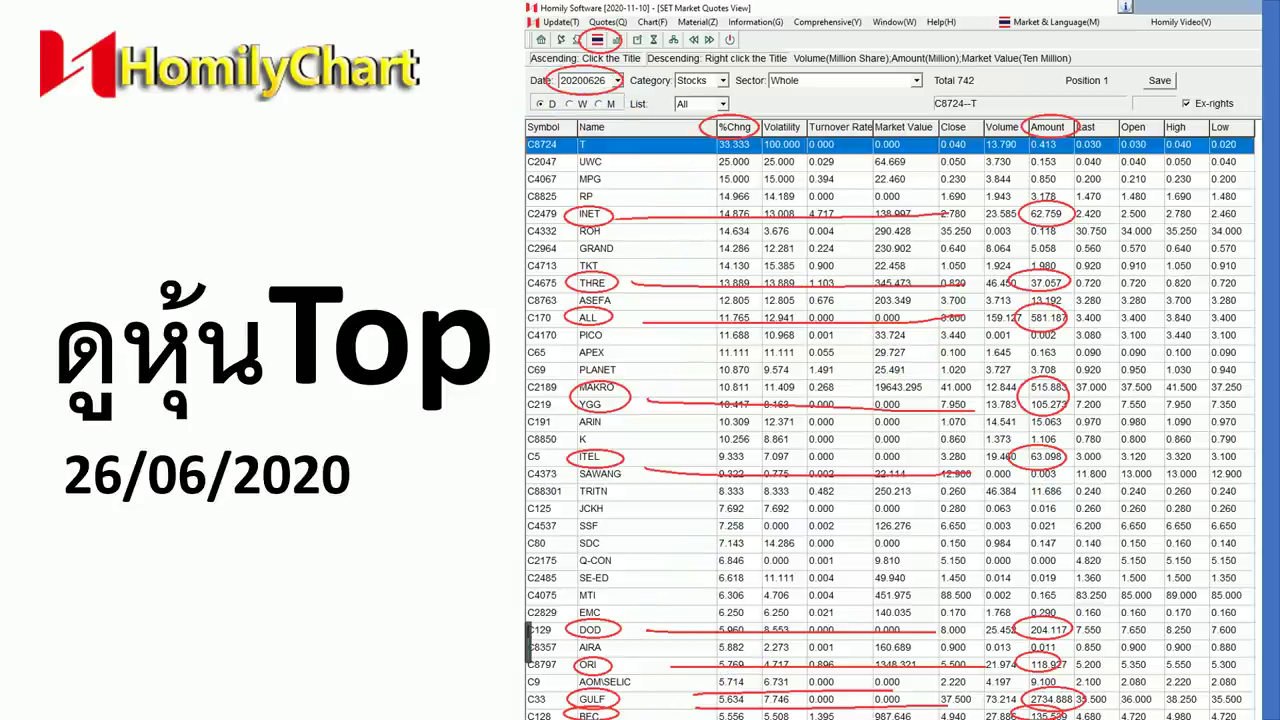
Step: End the slide show, switch to Homily, and display a longer period of the YGG daily chart in the two-window layout
key("Escape")
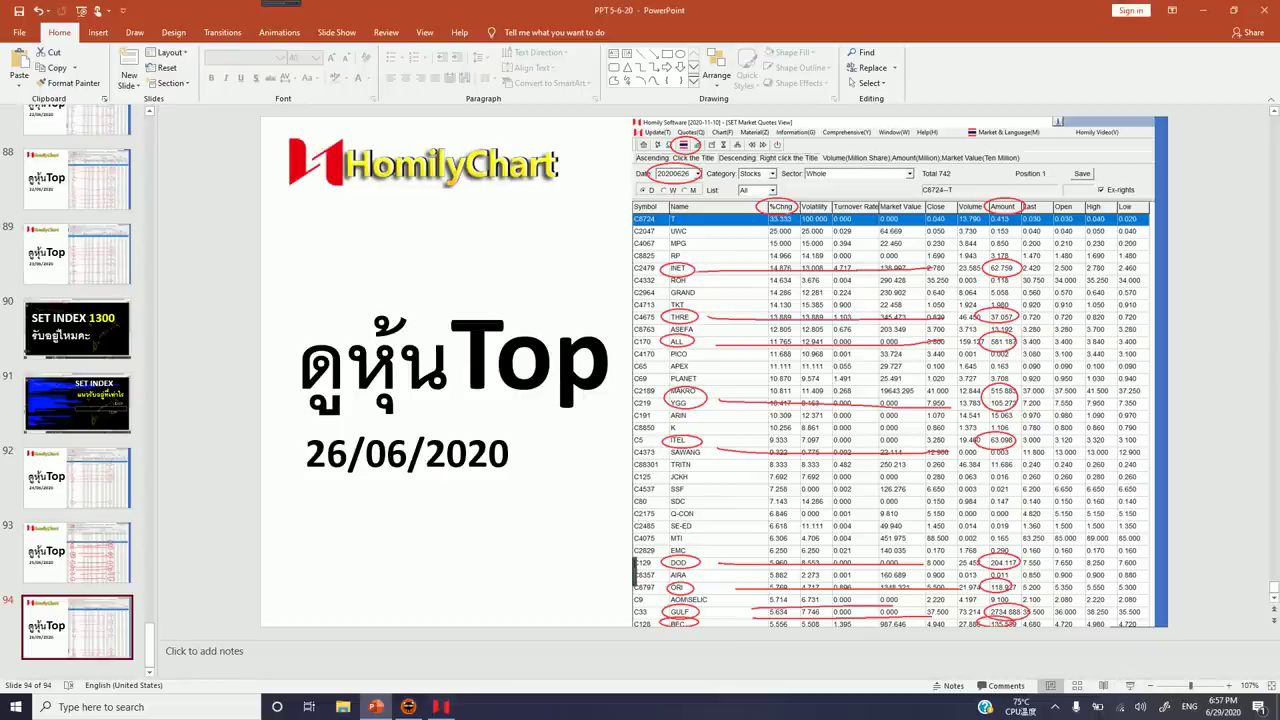
left_click(441, 707)
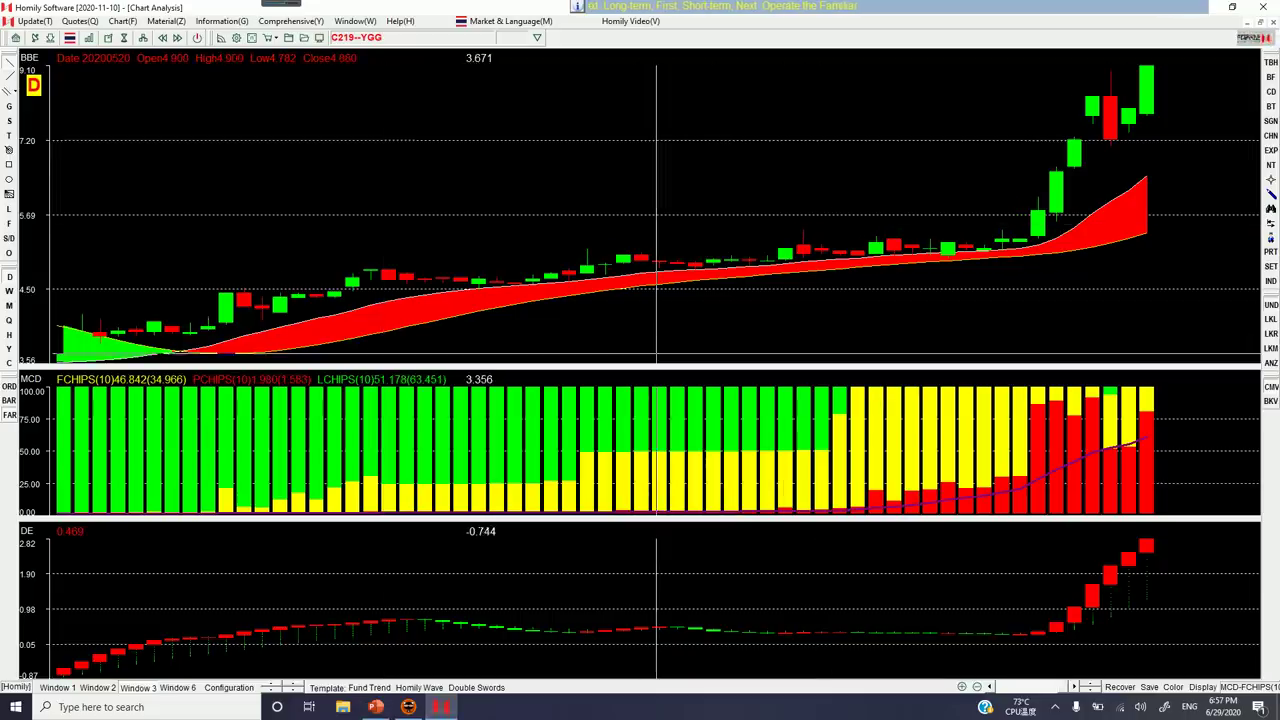
key("Left")
key("Left")
key("Left")
key("Left")
key("Left")
key("Left")
key("Left")
key("Left")
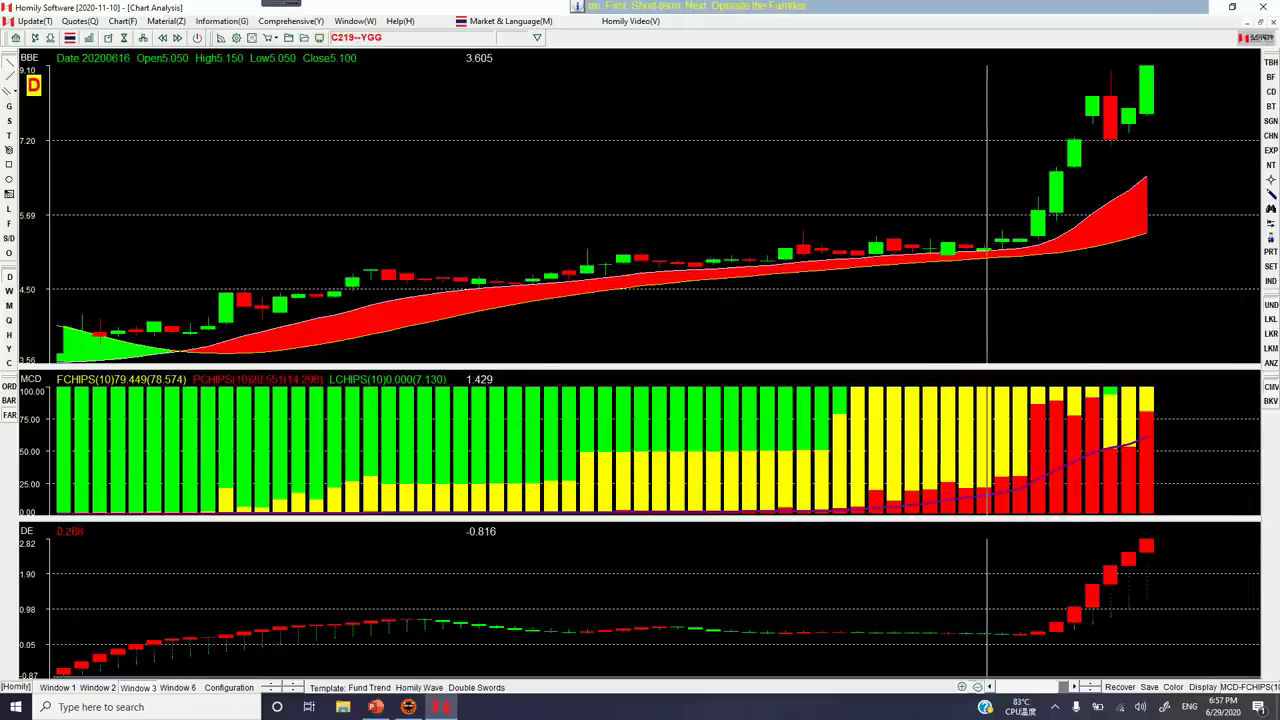
left_click(977, 687)
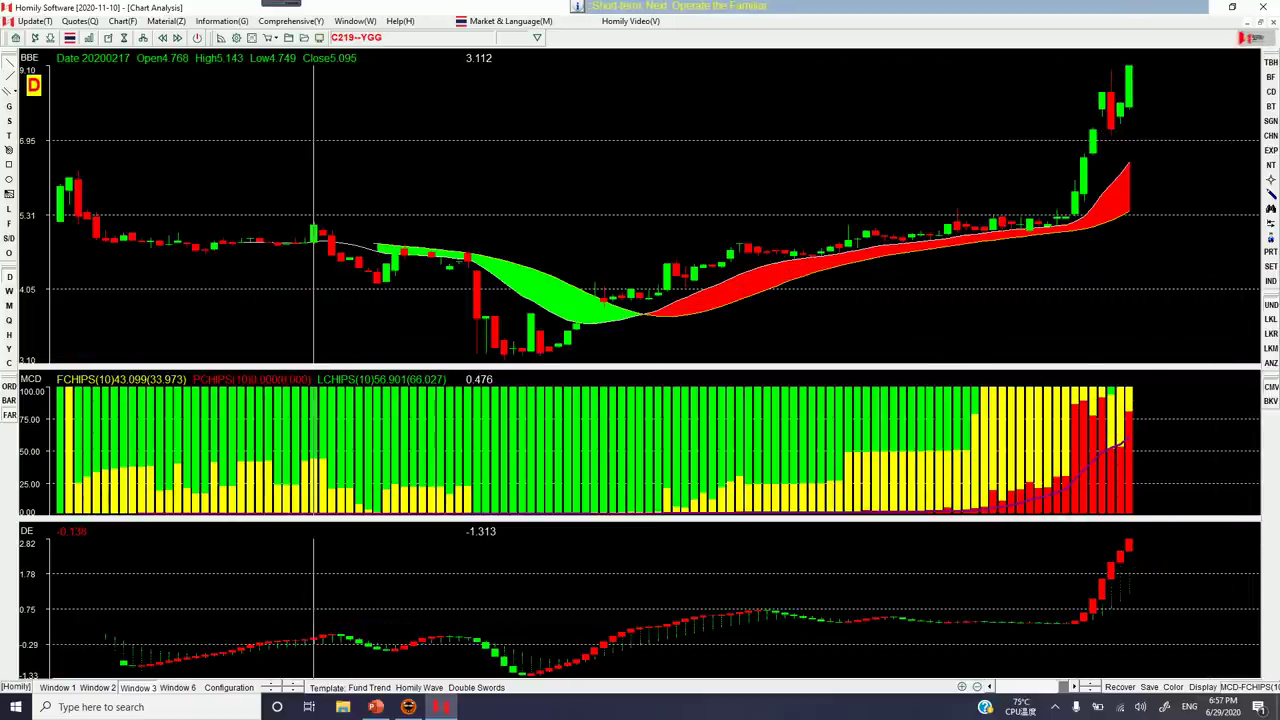
left_click(97, 687)
key("Home")
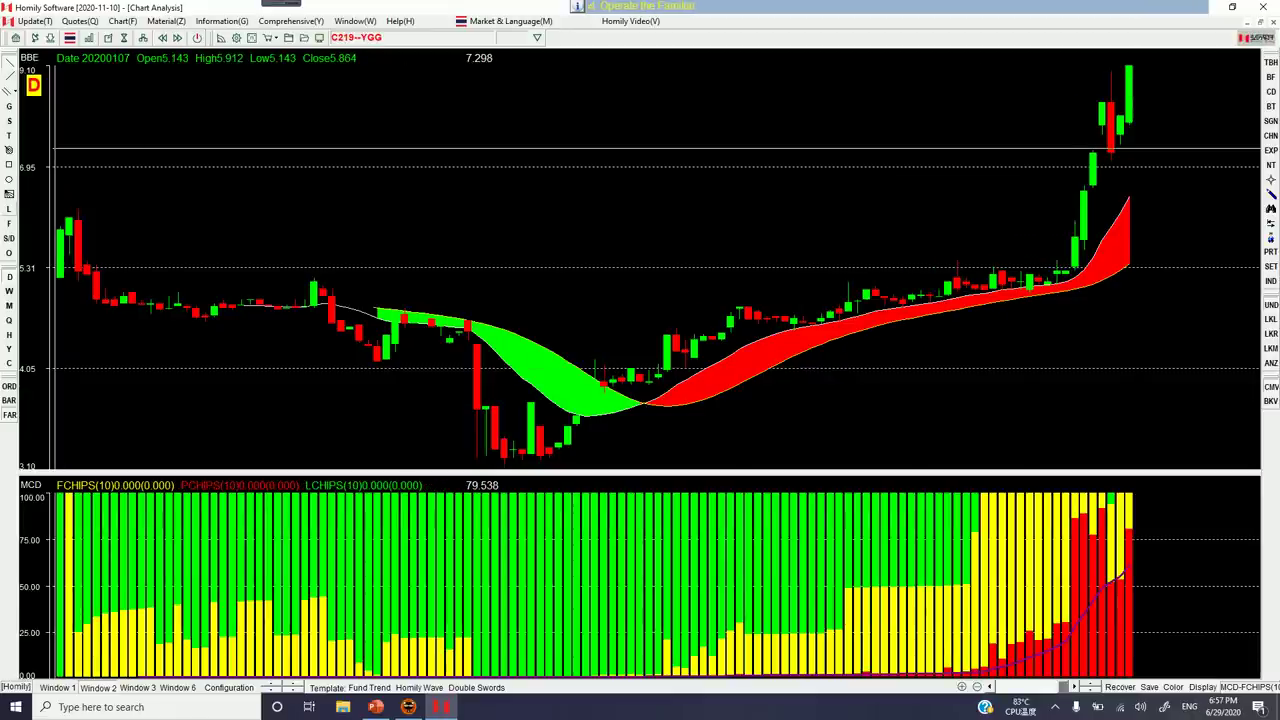
Step: Set the chart drawing line colour to white and adjust the line width
left_click(9, 209)
left_click(116, 182)
left_click_drag(30, 100, 36, 100)
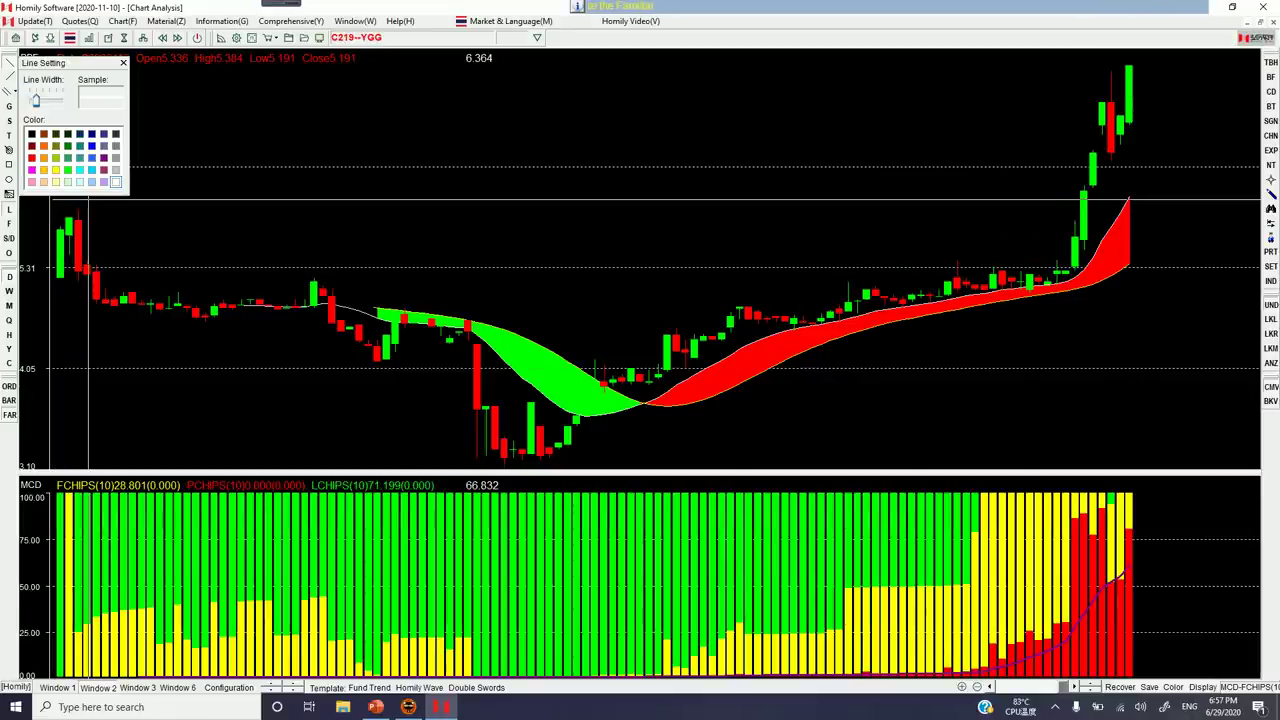
left_click(123, 63)
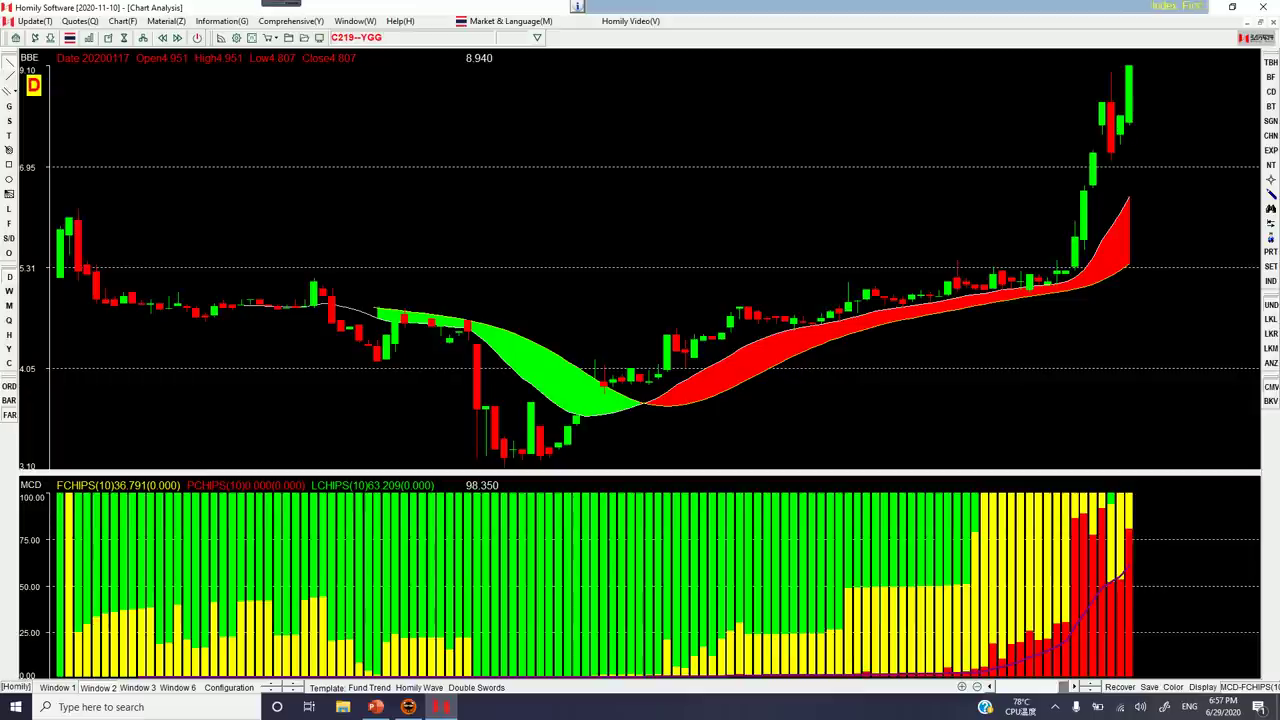
left_click(363, 93)
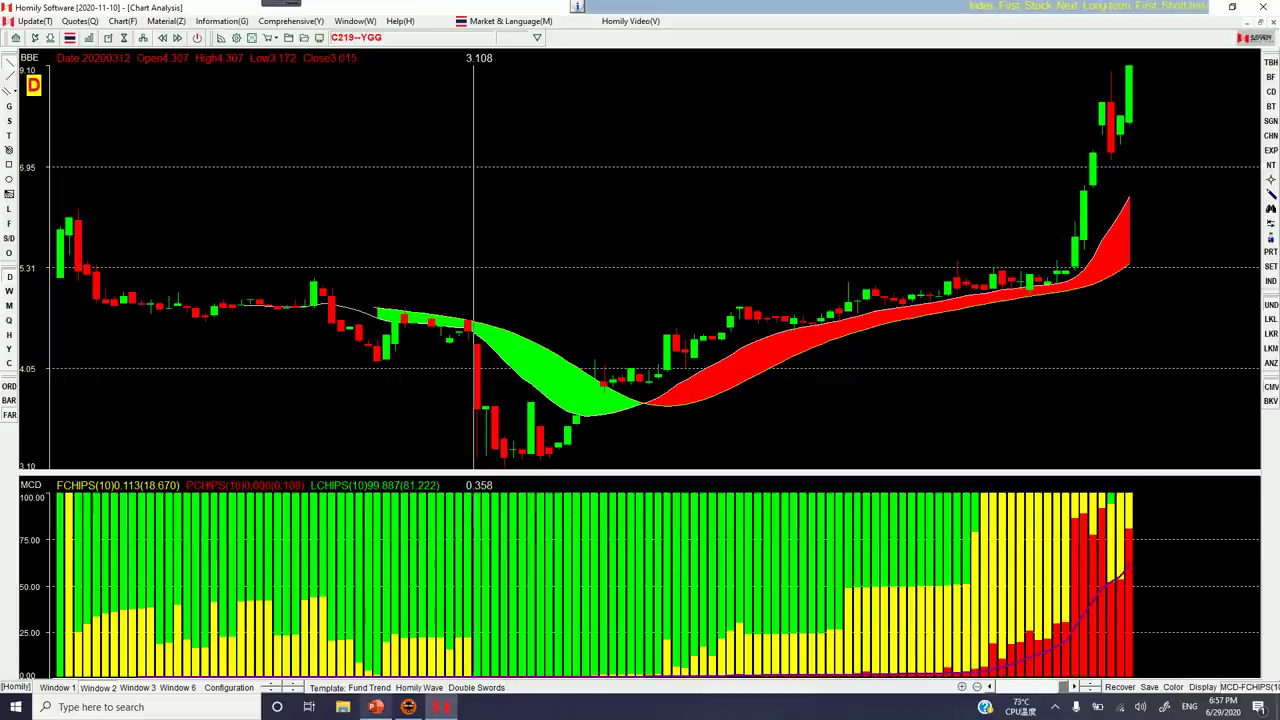
Step: Switch to PowerPoint and open slide 10, the Subscribe reminder
left_click(376, 706)
scroll(77, 390, "up", 4)
scroll(79, 392, "up", 10)
scroll(79, 392, "up", 18)
scroll(79, 392, "up", 12)
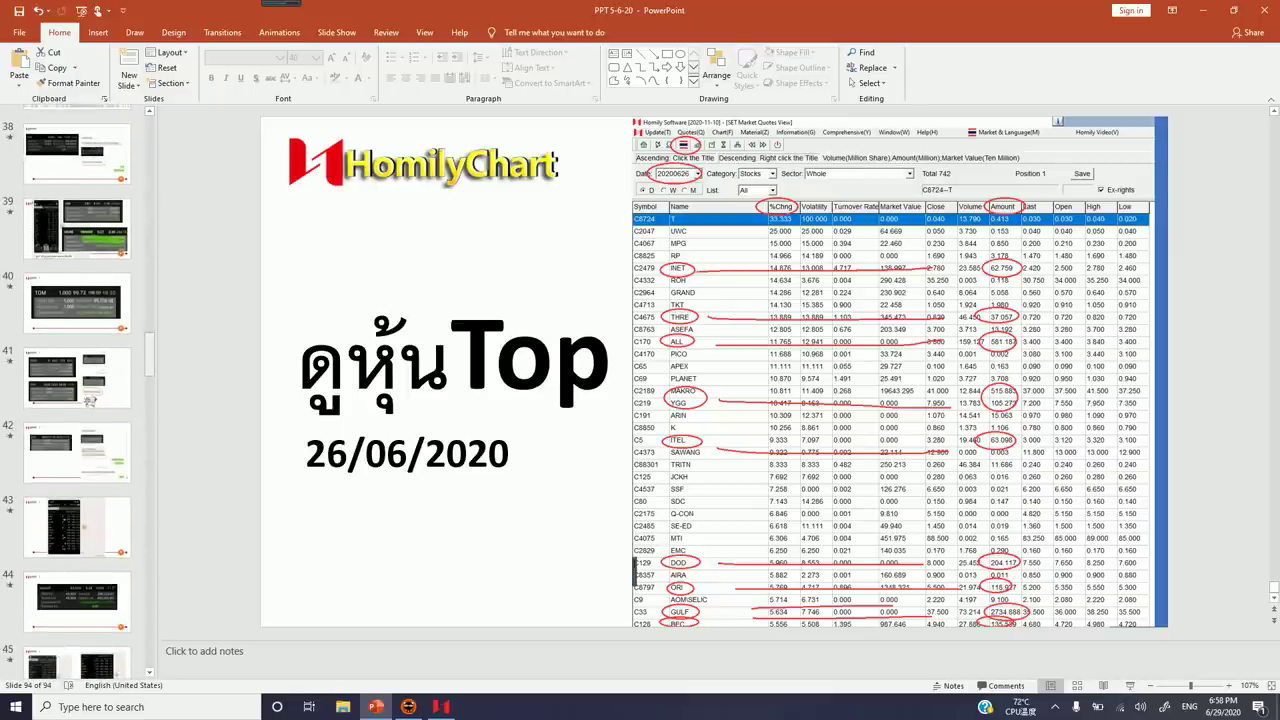
scroll(79, 392, "up", 20)
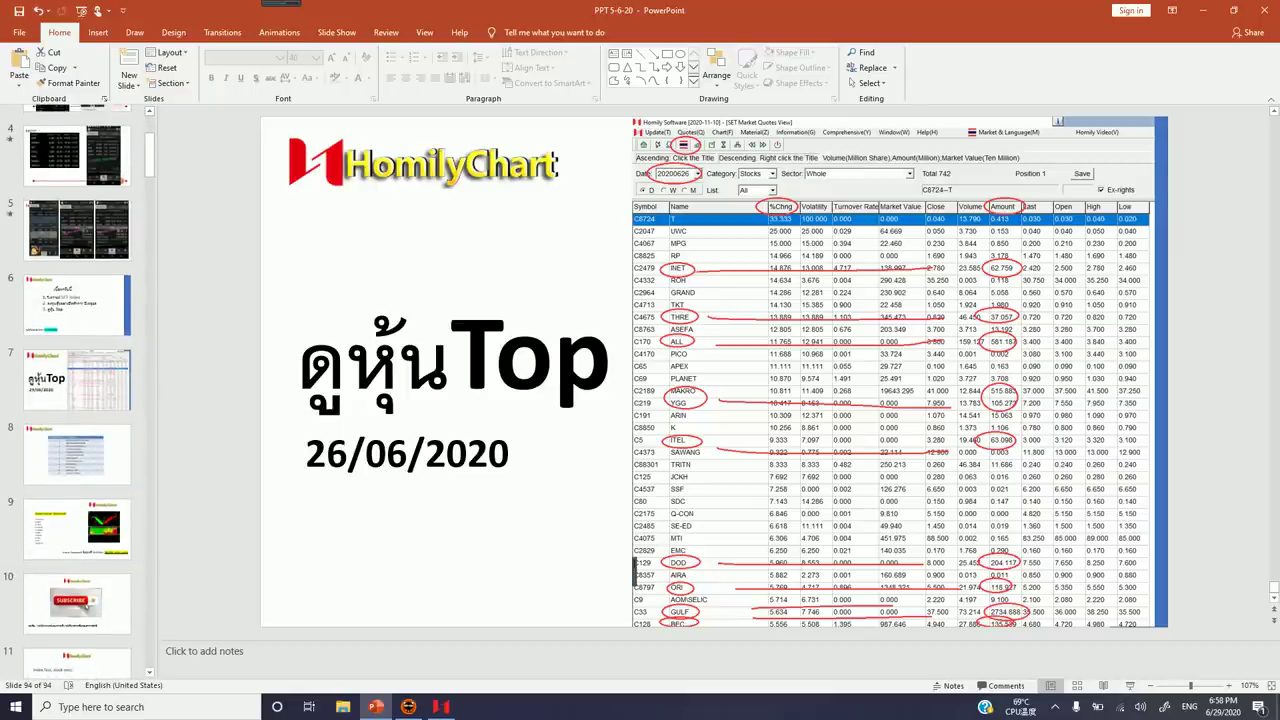
left_click(77, 603)
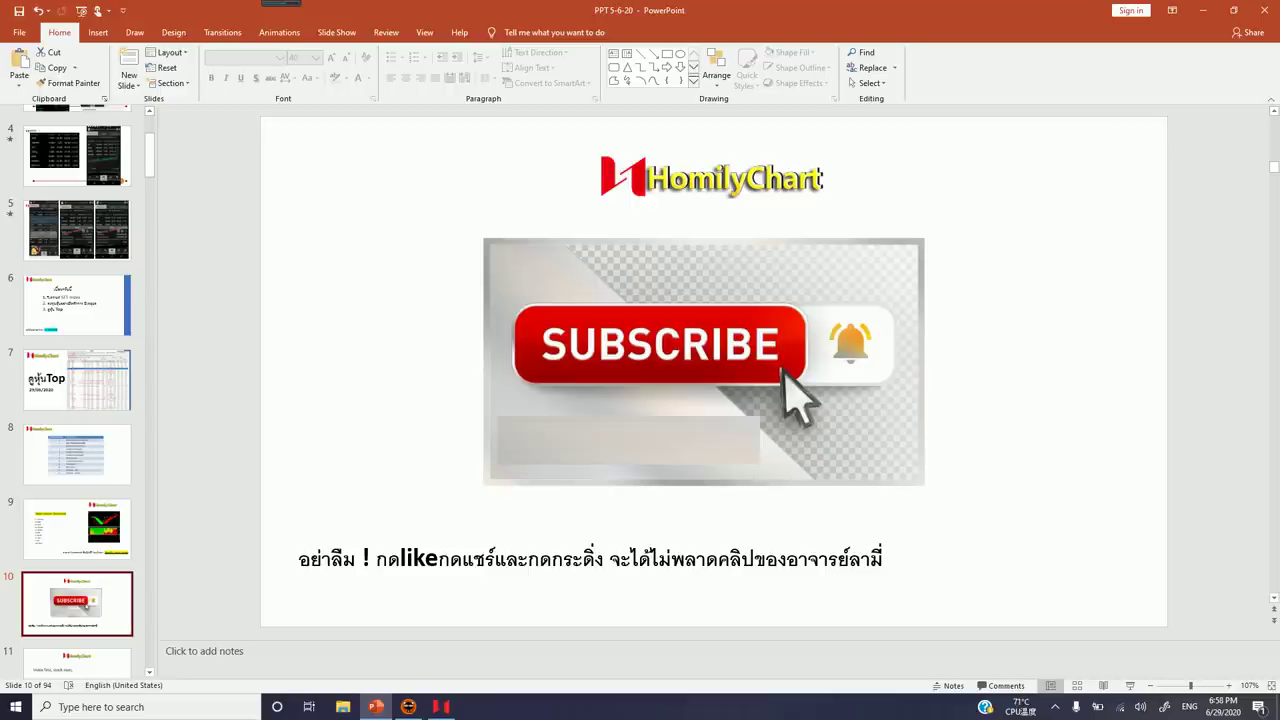
Step: Switch back to the YGG chart in Homily
mouse_move(440, 707)
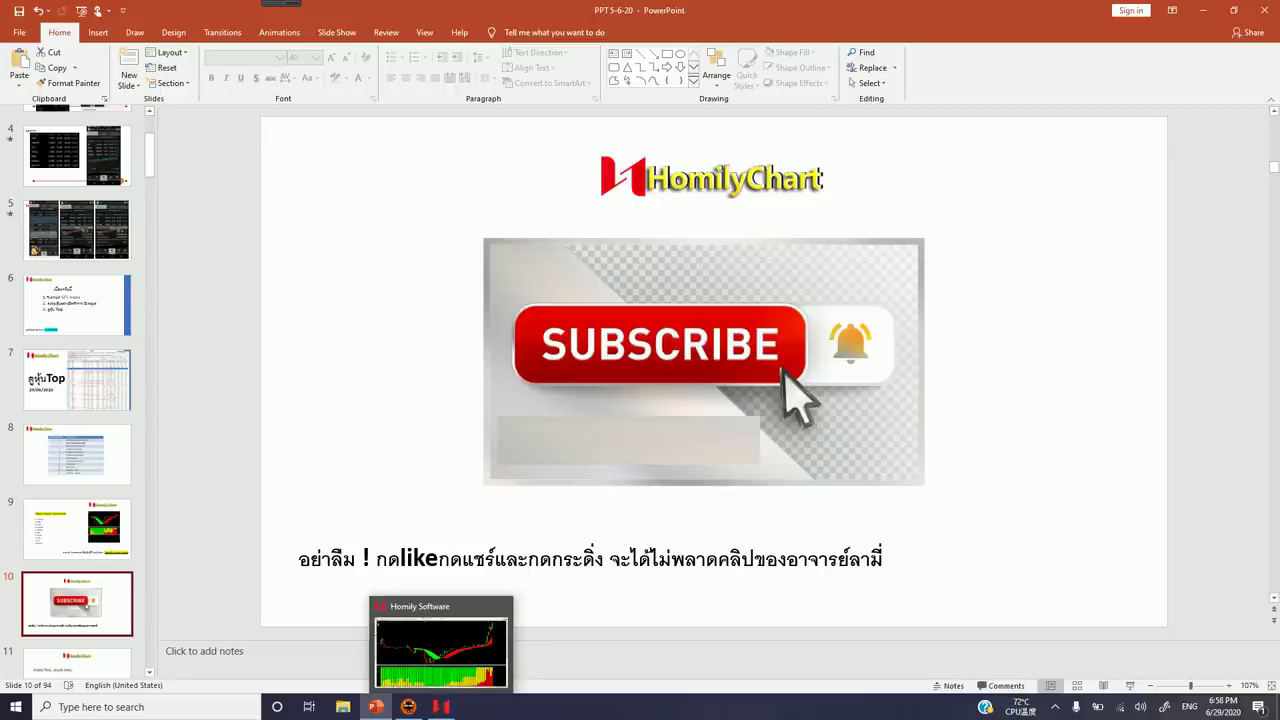
left_click(441, 707)
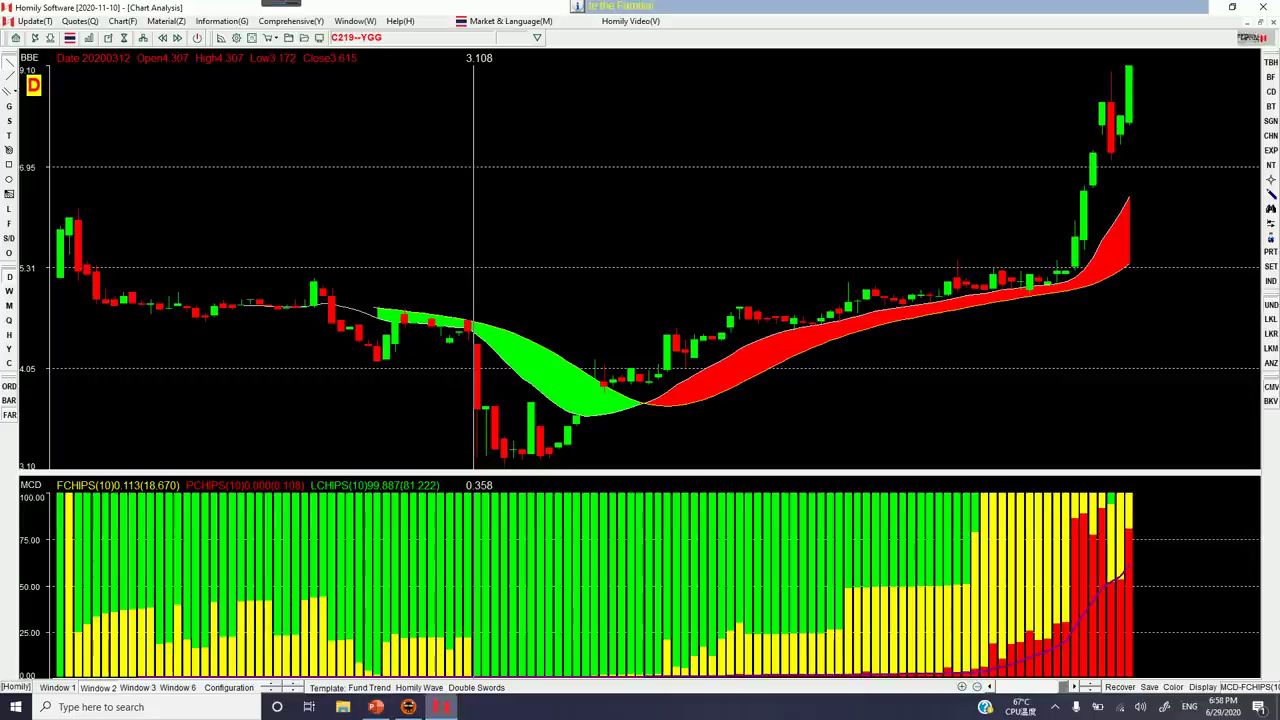